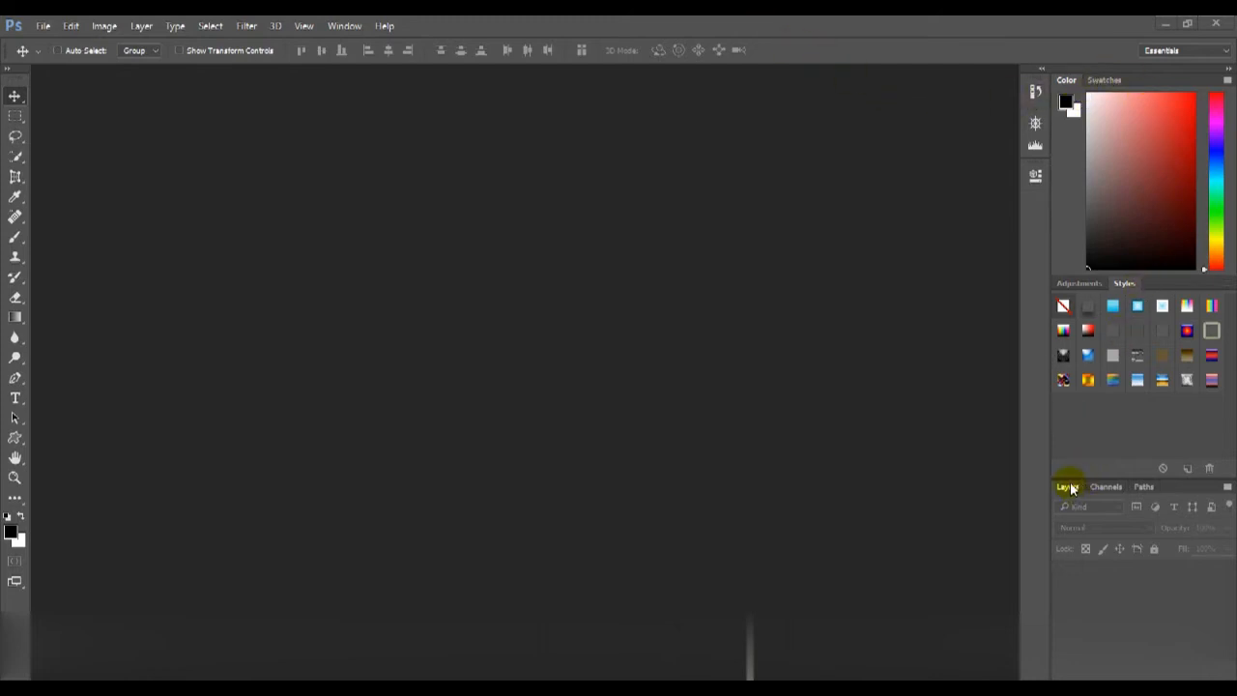
Float the Layers panel beside the docked panels collapsed to icons, and extend its height.
left_click_drag(1070, 488, 798, 151)
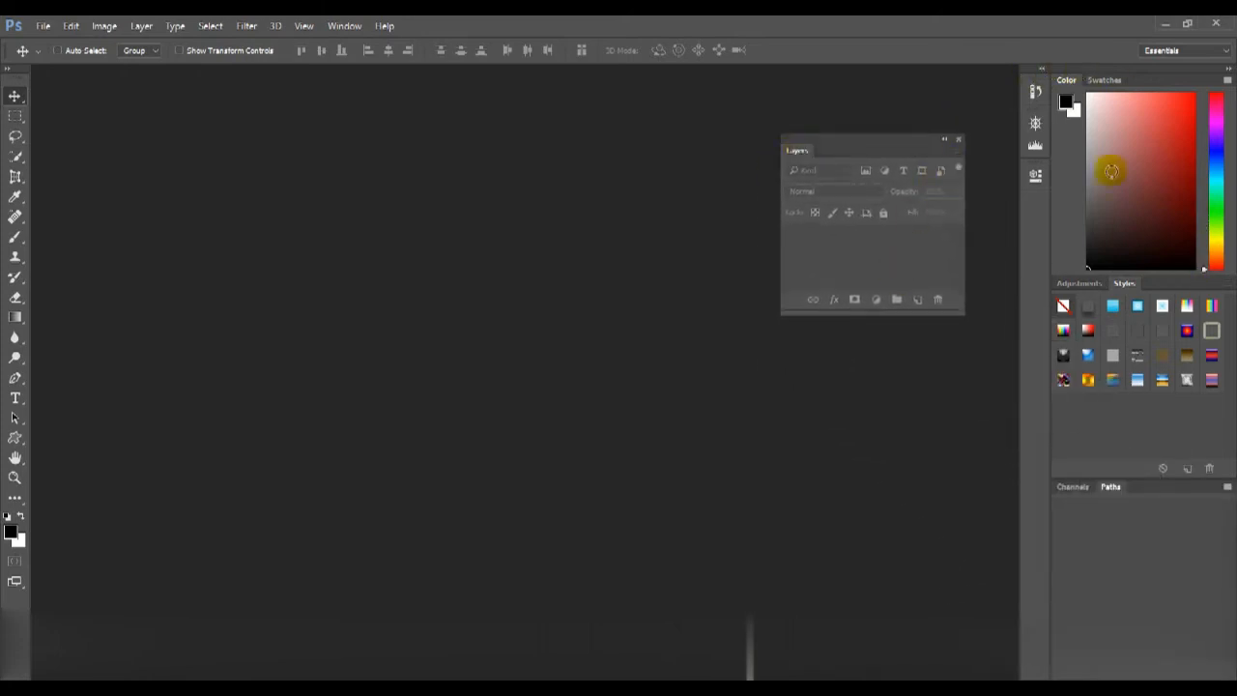
left_click(1228, 74)
left_click_drag(879, 147, 1028, 78)
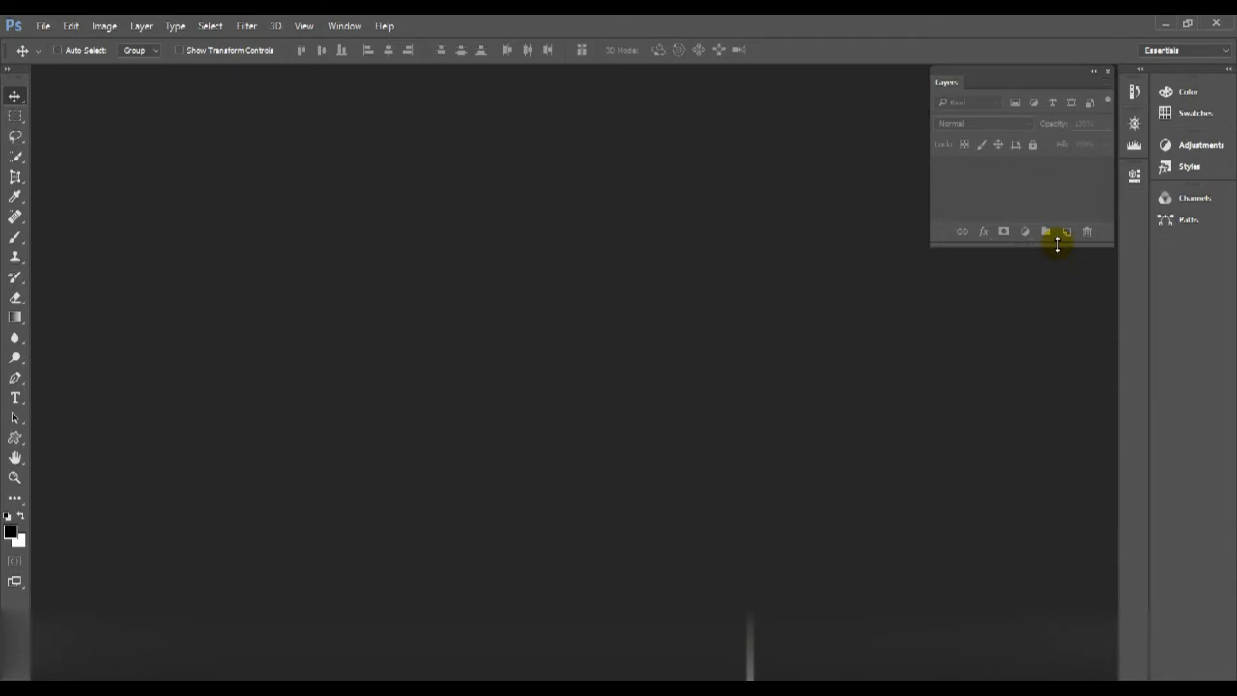
left_click_drag(1051, 242, 1027, 544)
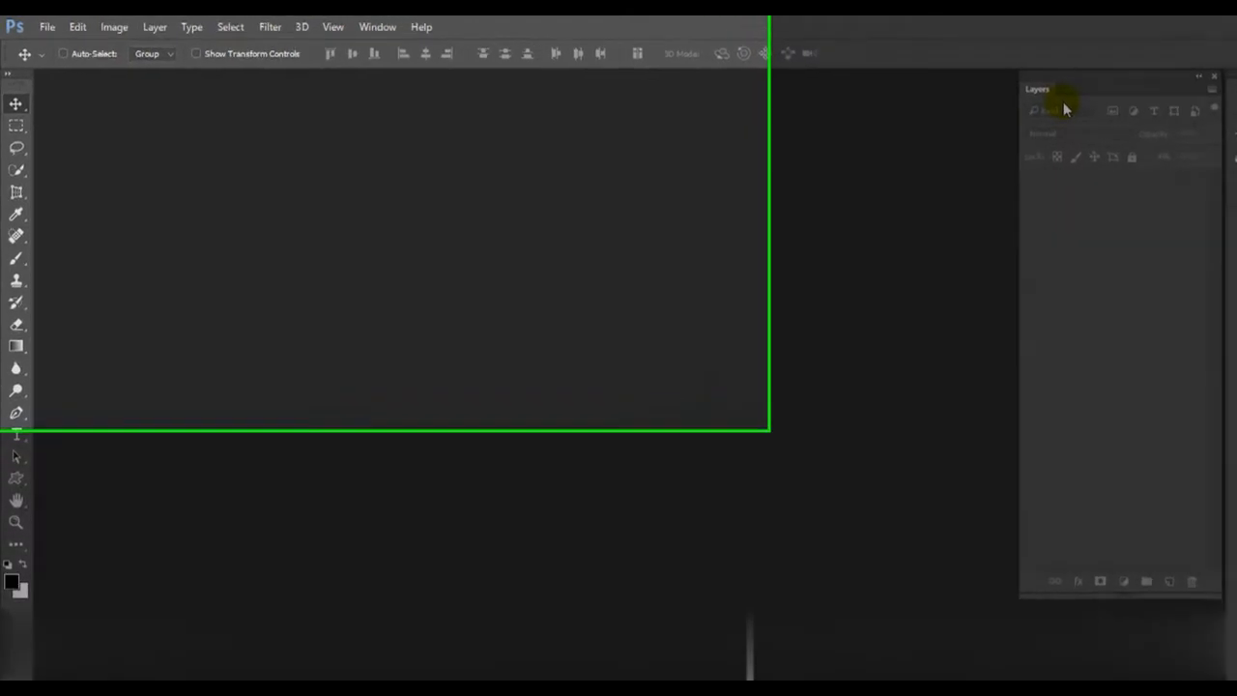
left_click(607, 34)
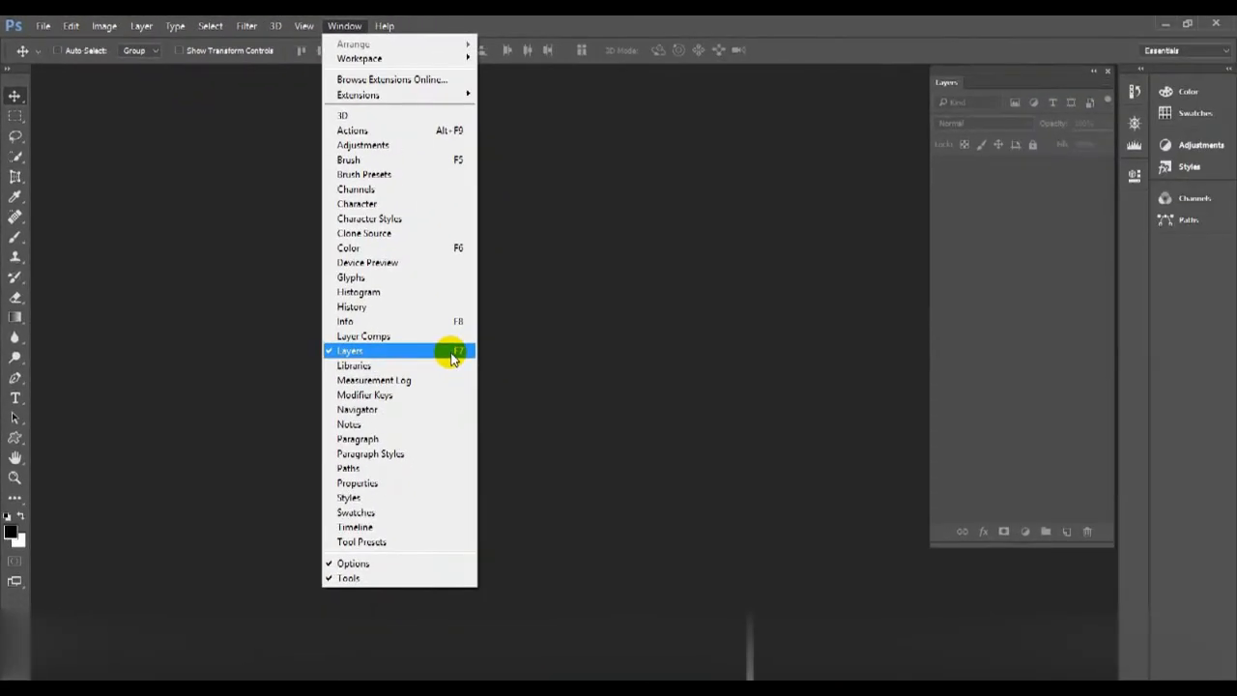
left_click(570, 354)
Start a new document and name it Banner.
left_click(42, 27)
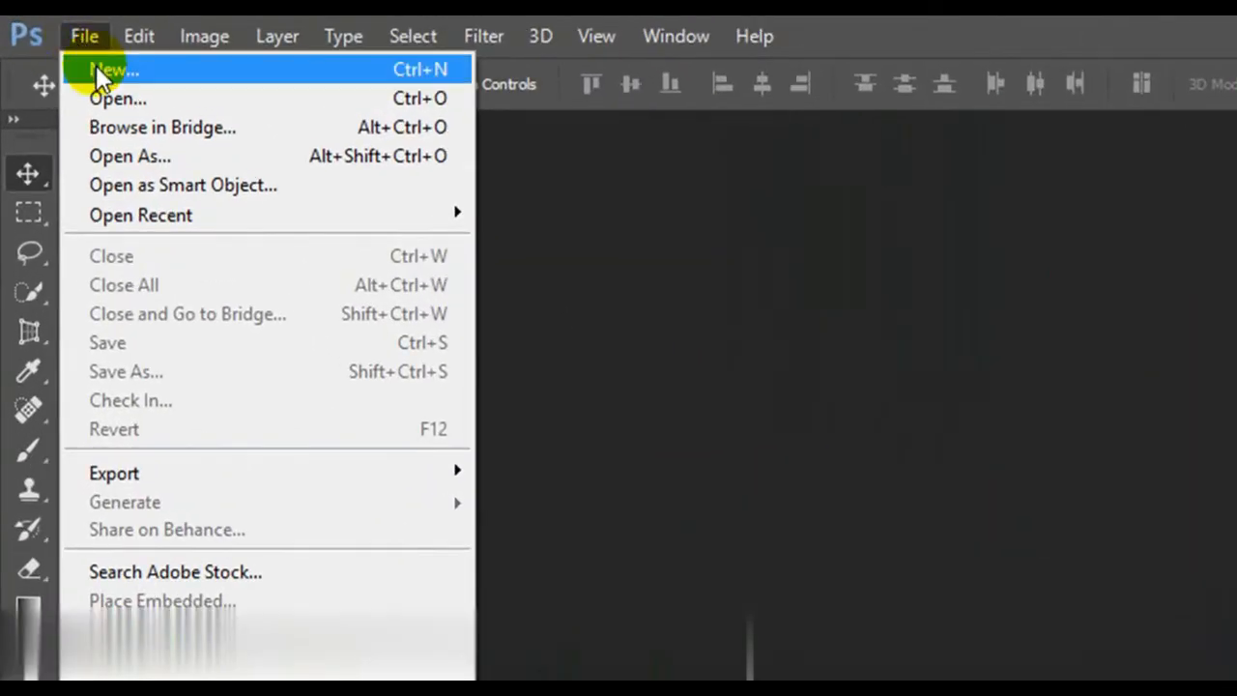
left_click(96, 65)
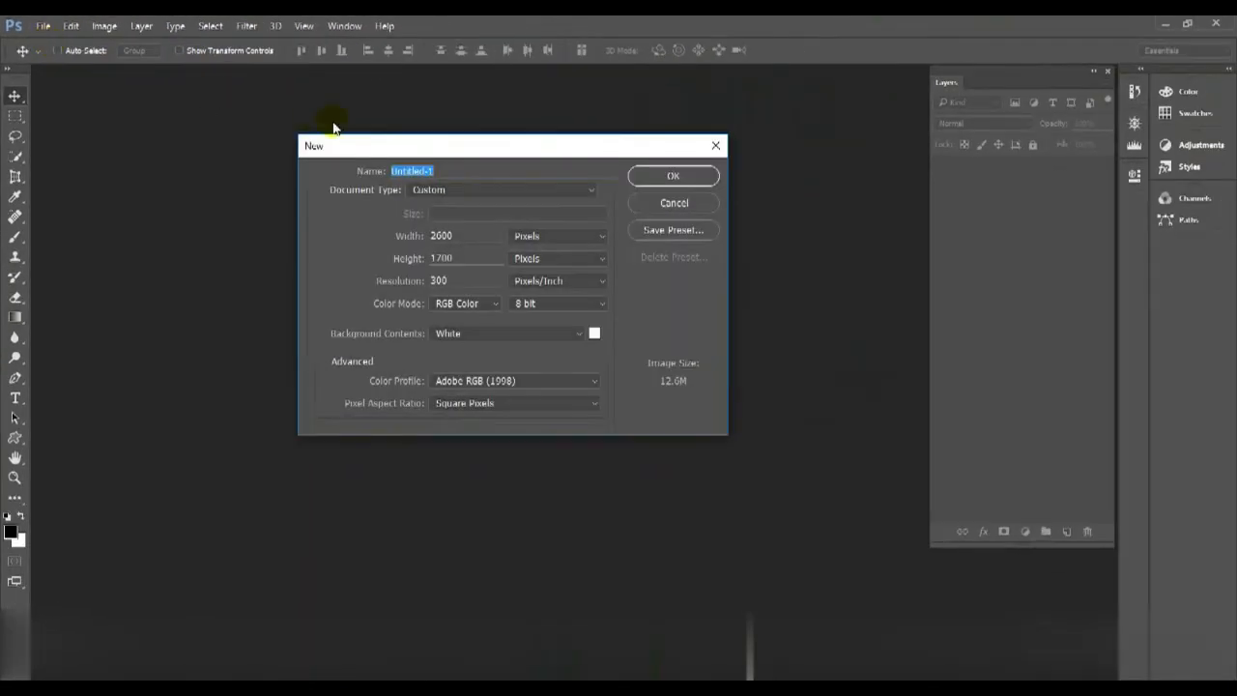
left_click_drag(386, 147, 350, 135)
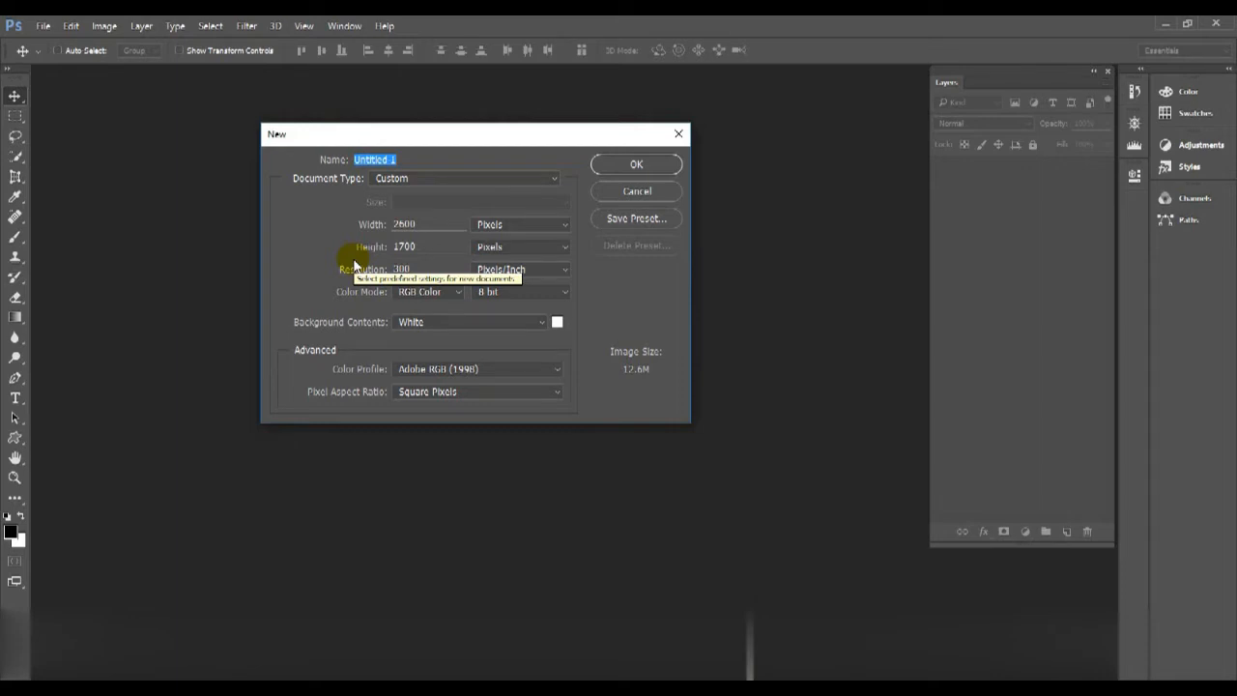
left_click(401, 161)
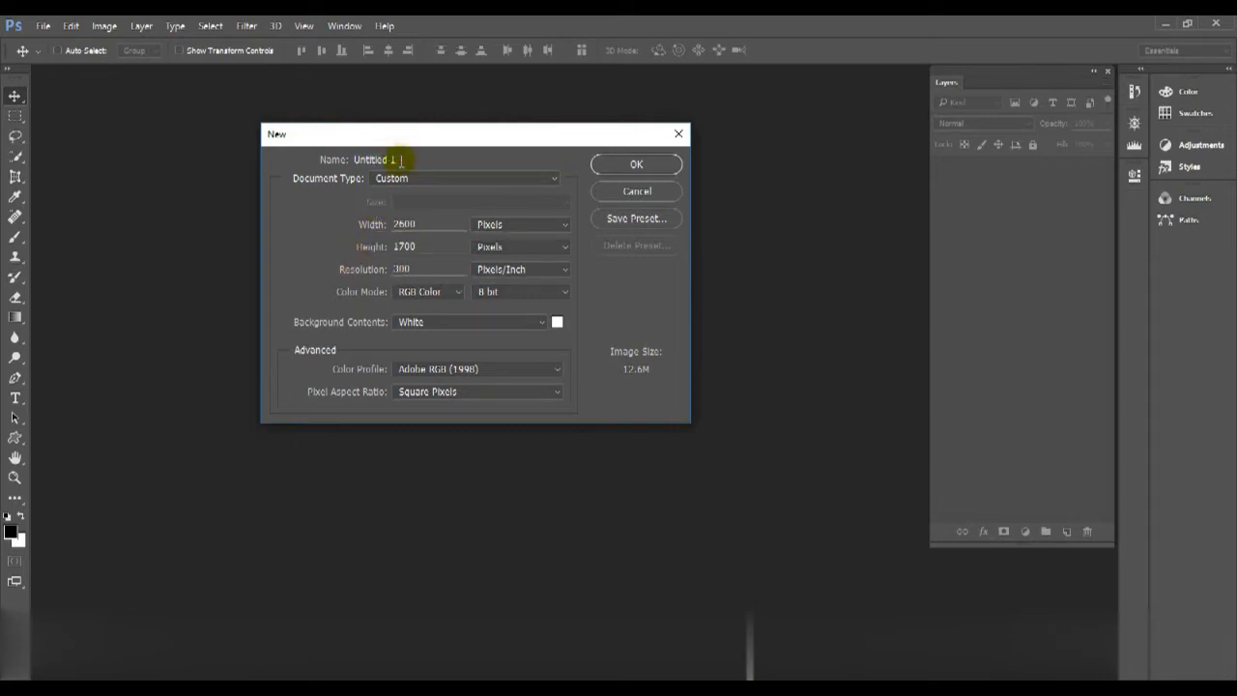
left_click_drag(402, 161, 354, 159)
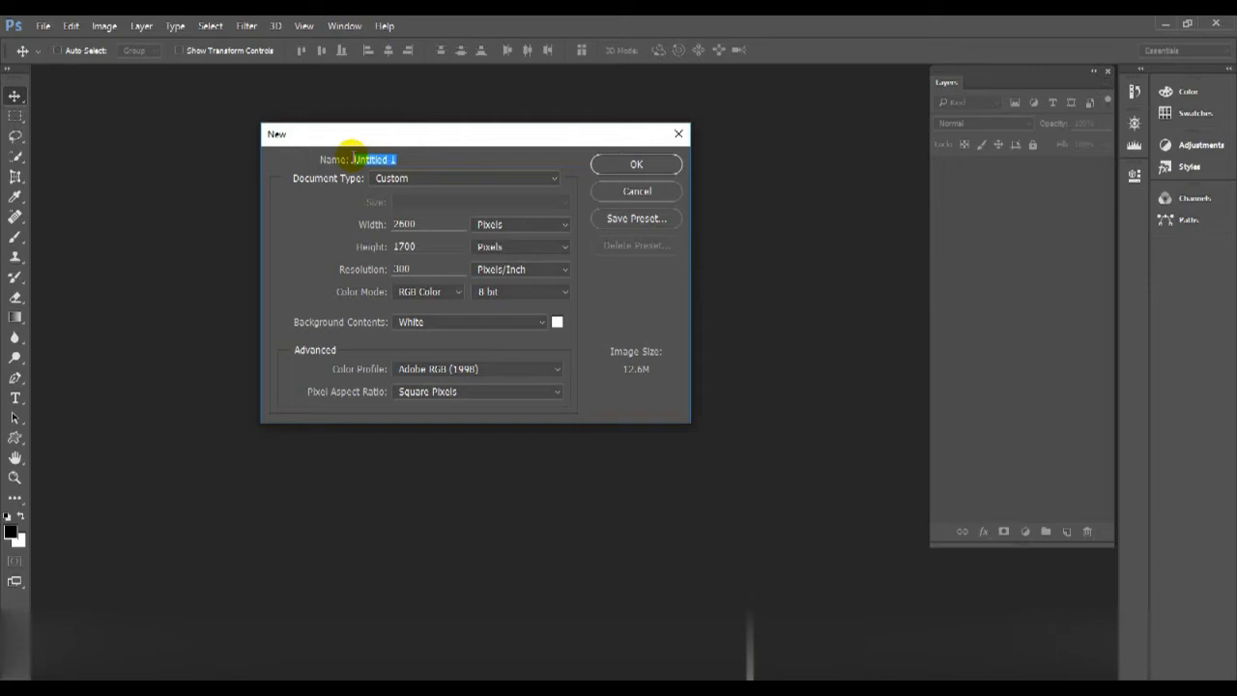
type("B")
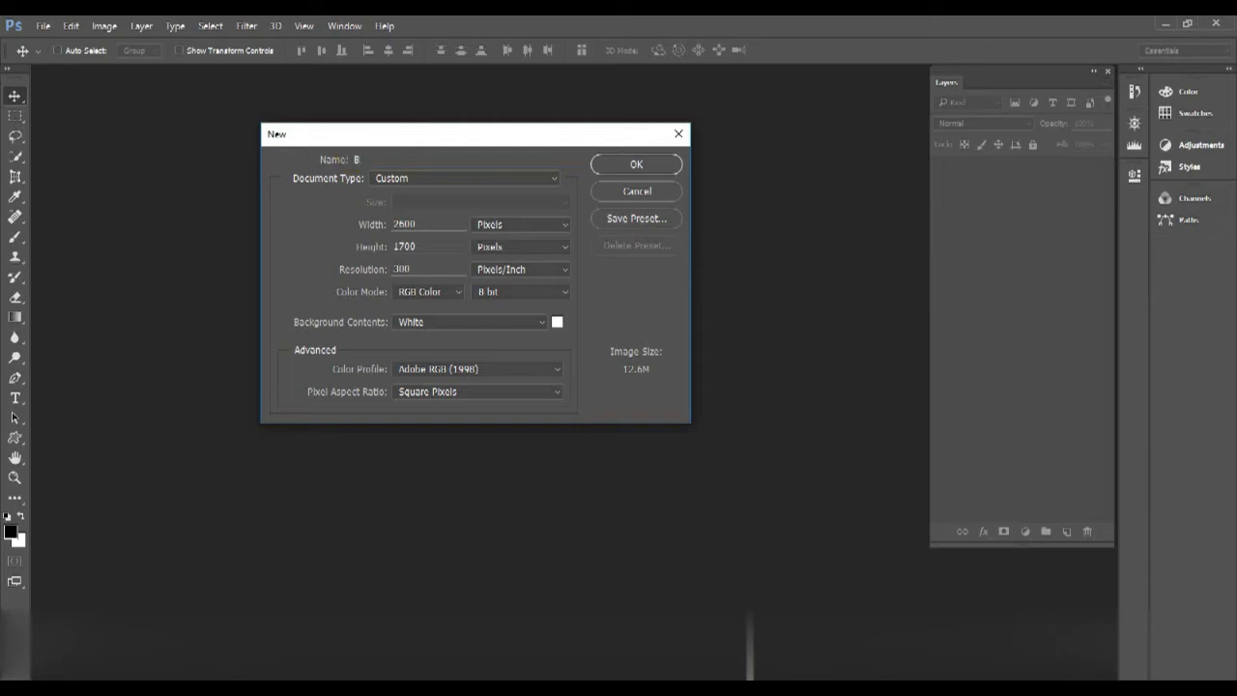
type("anner")
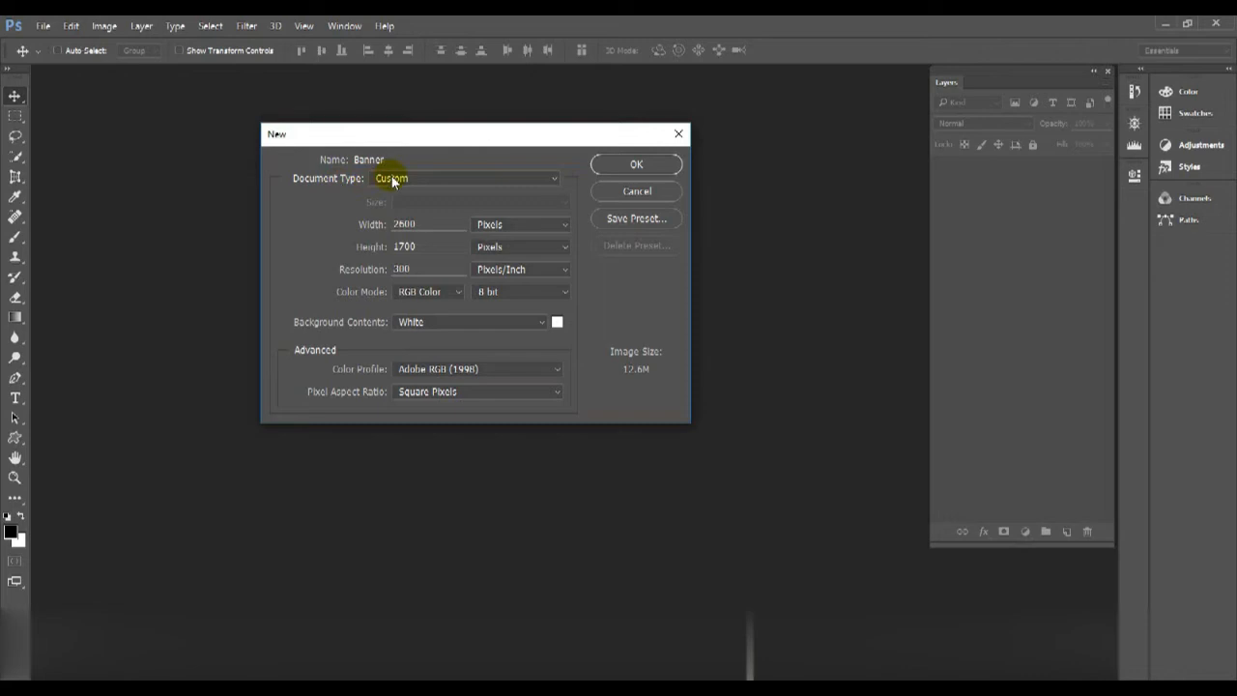
Create the document with the Custom type, 2600 by 1700 pixels, 300 pixels/inch, RGB Color and a white background.
left_click(552, 183)
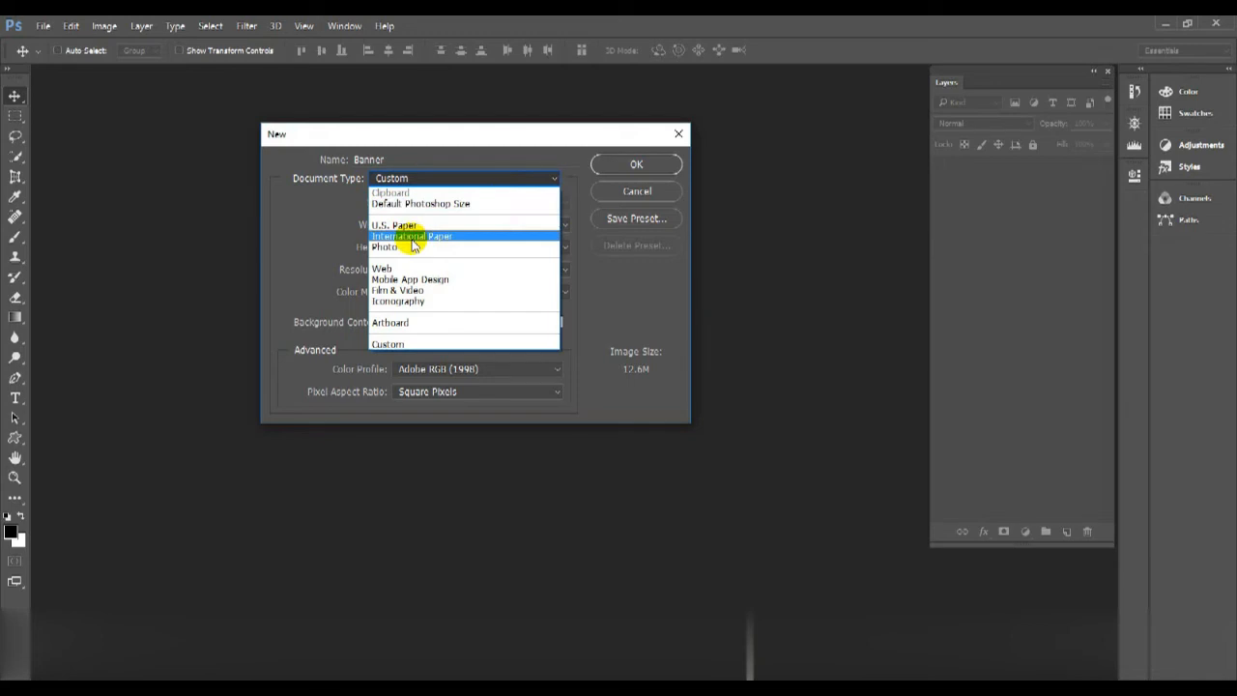
left_click(406, 142)
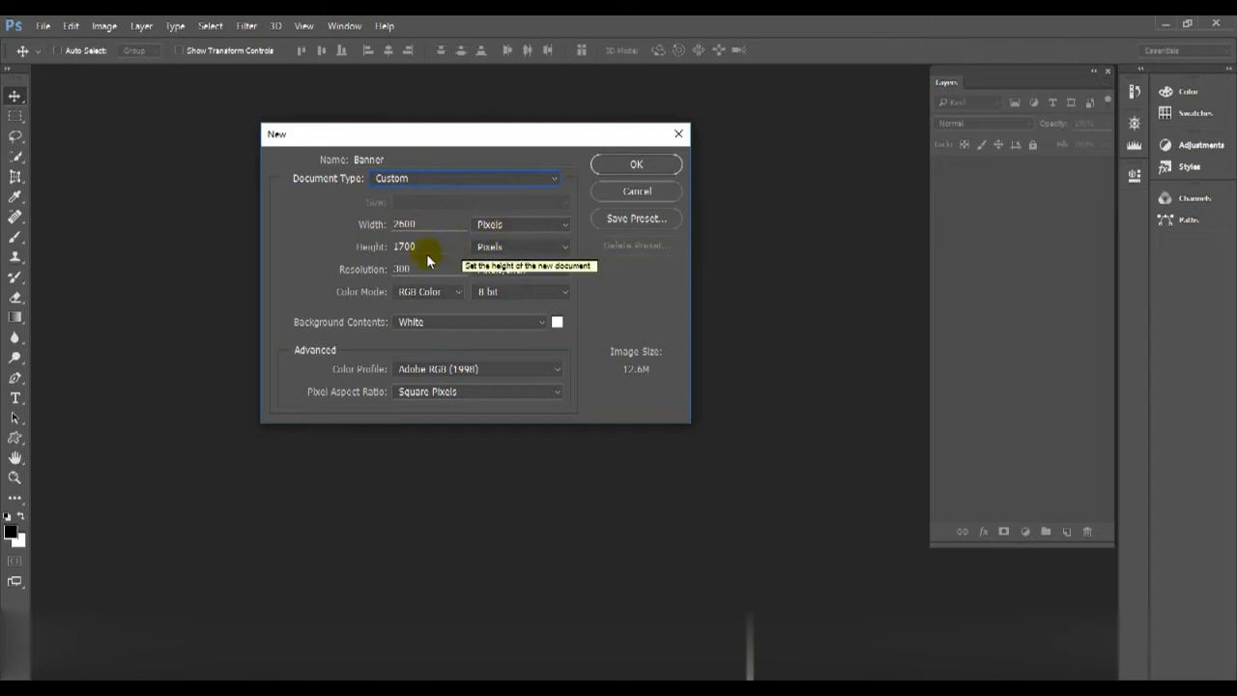
left_click(566, 228)
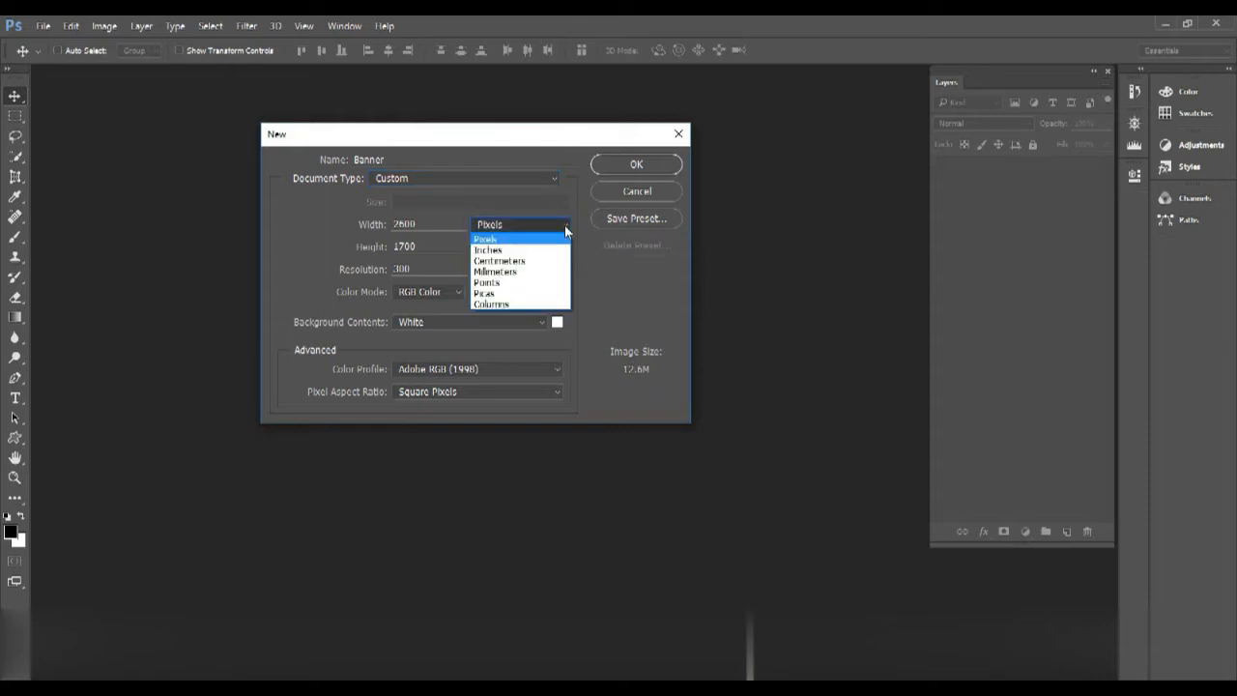
left_click(601, 283)
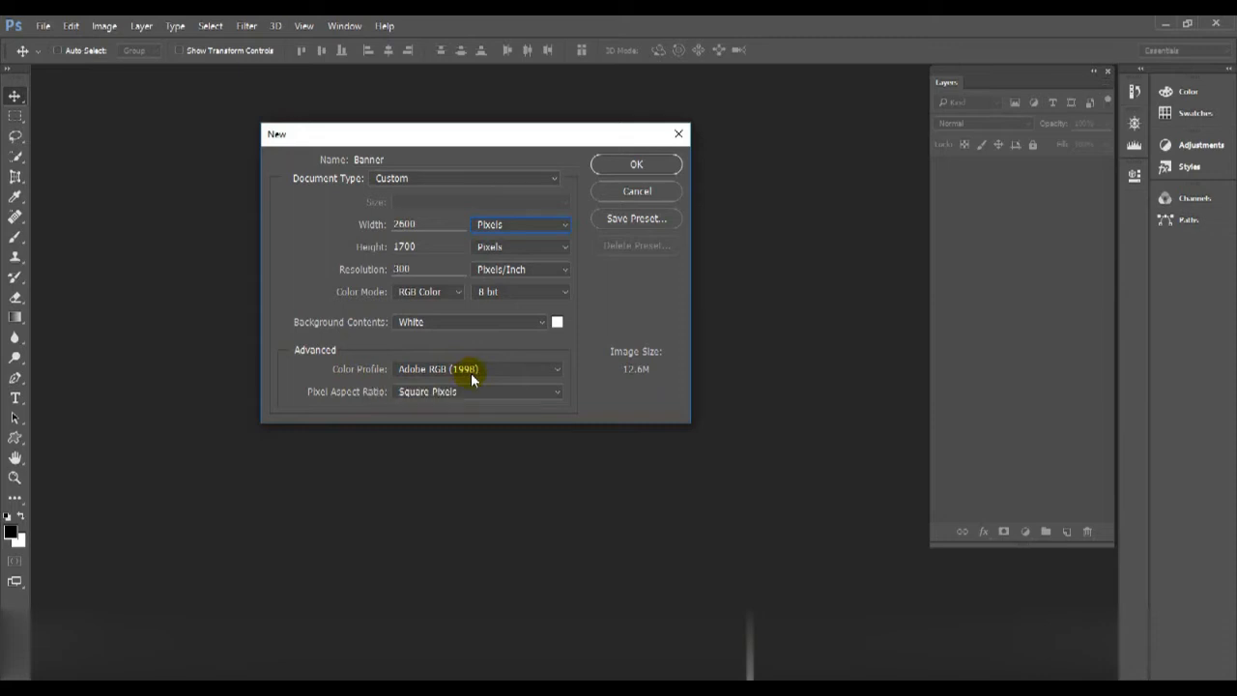
left_click(610, 165)
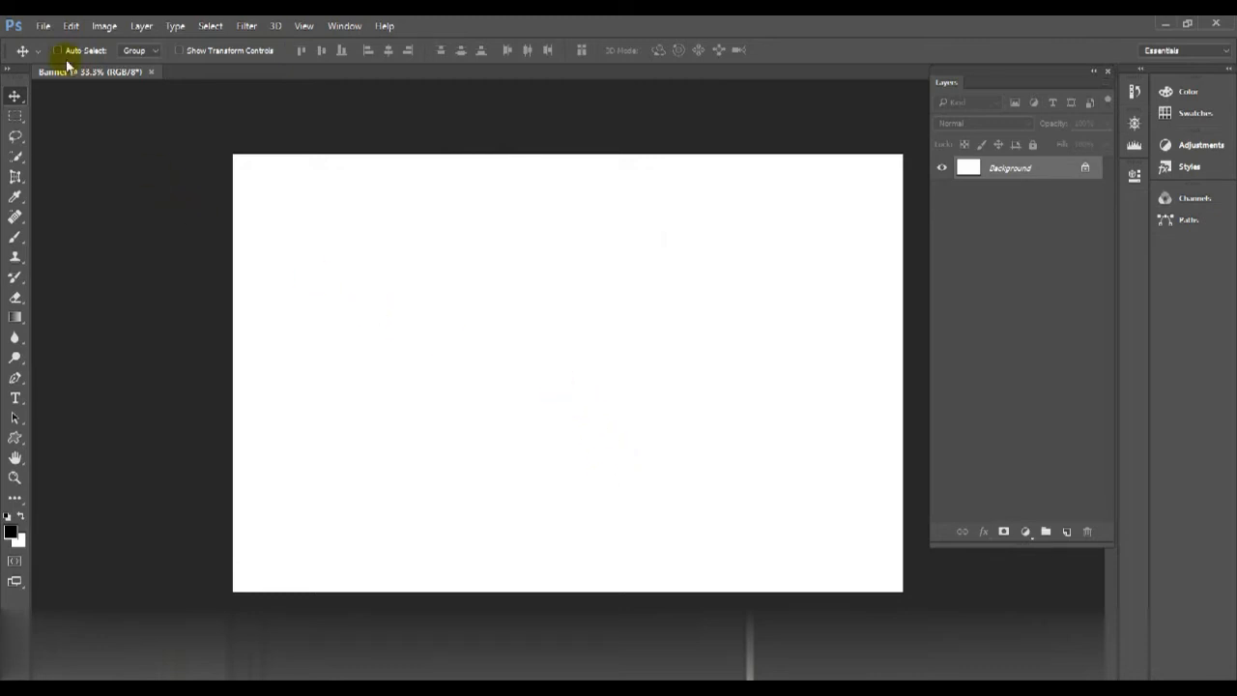
Browse the 06 Layers folder in Bridge and open Beans.jpg and Grapes.jpg together in Photoshop.
left_click(43, 26)
left_click(55, 72)
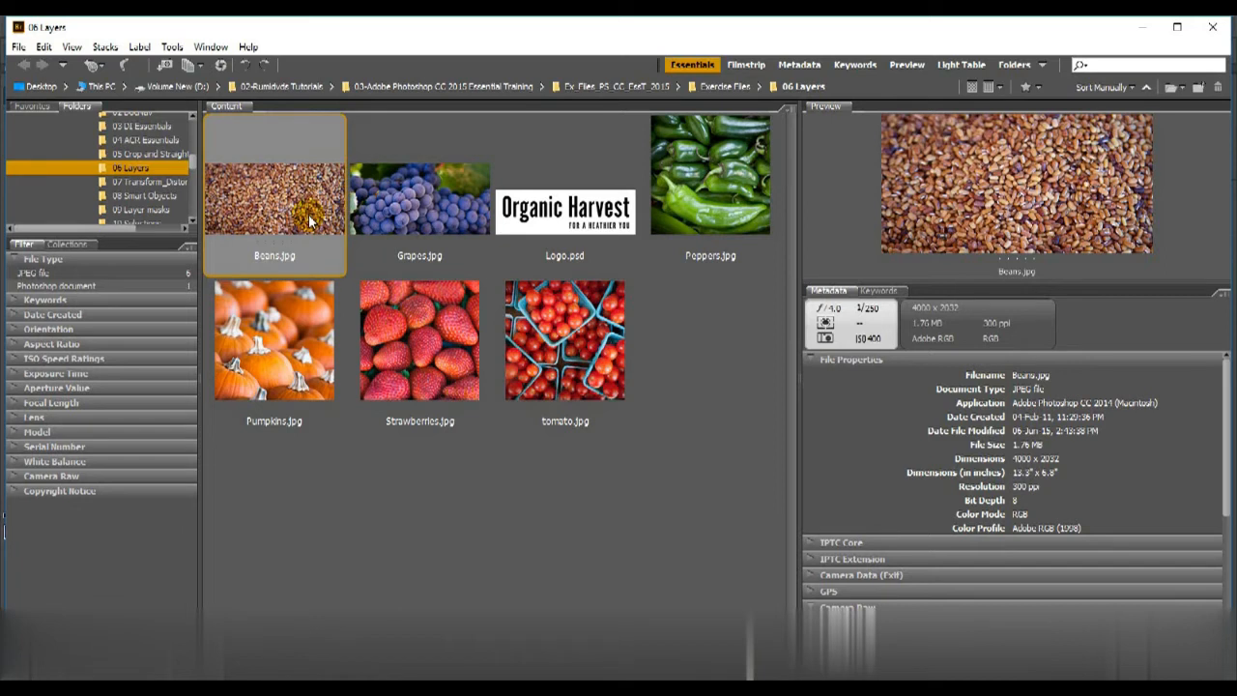
left_click(413, 214, "ctrl")
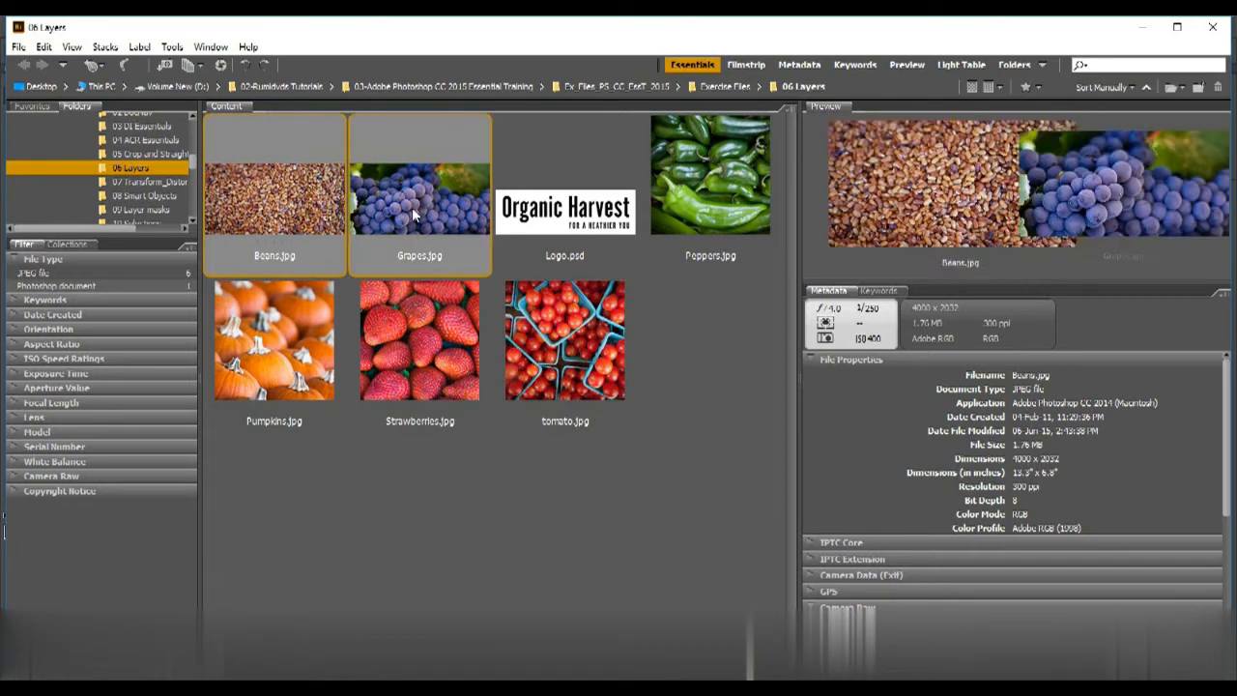
left_click(19, 47)
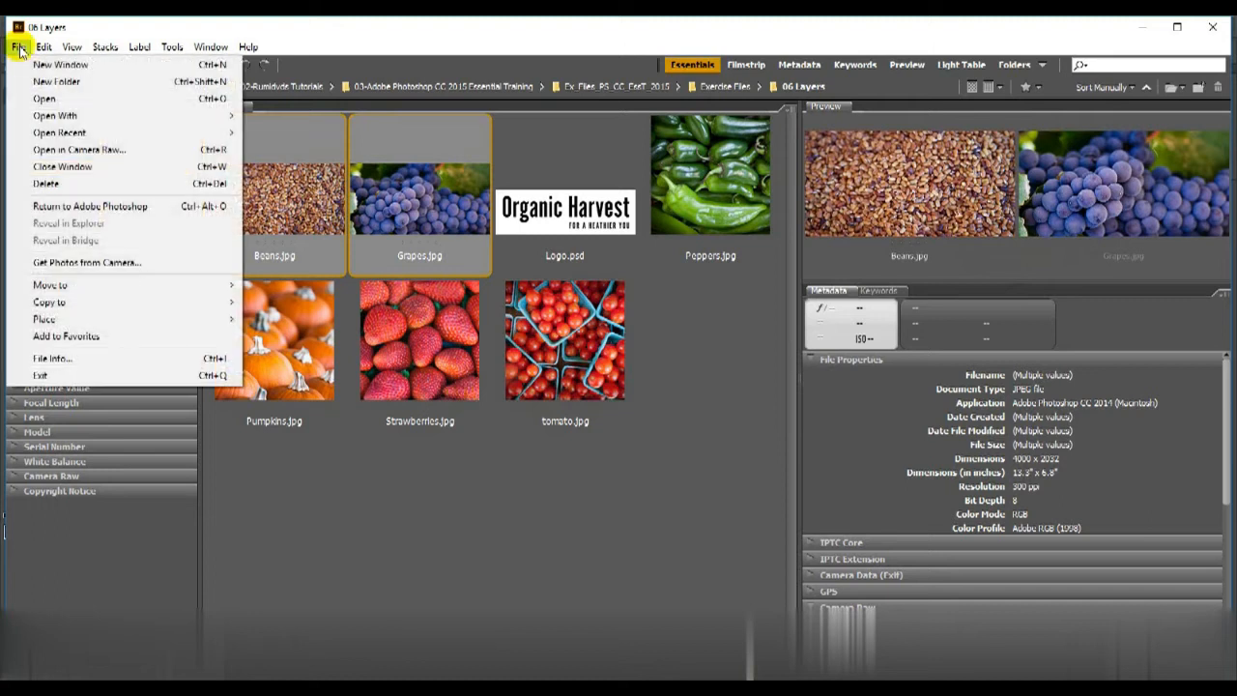
left_click(44, 99)
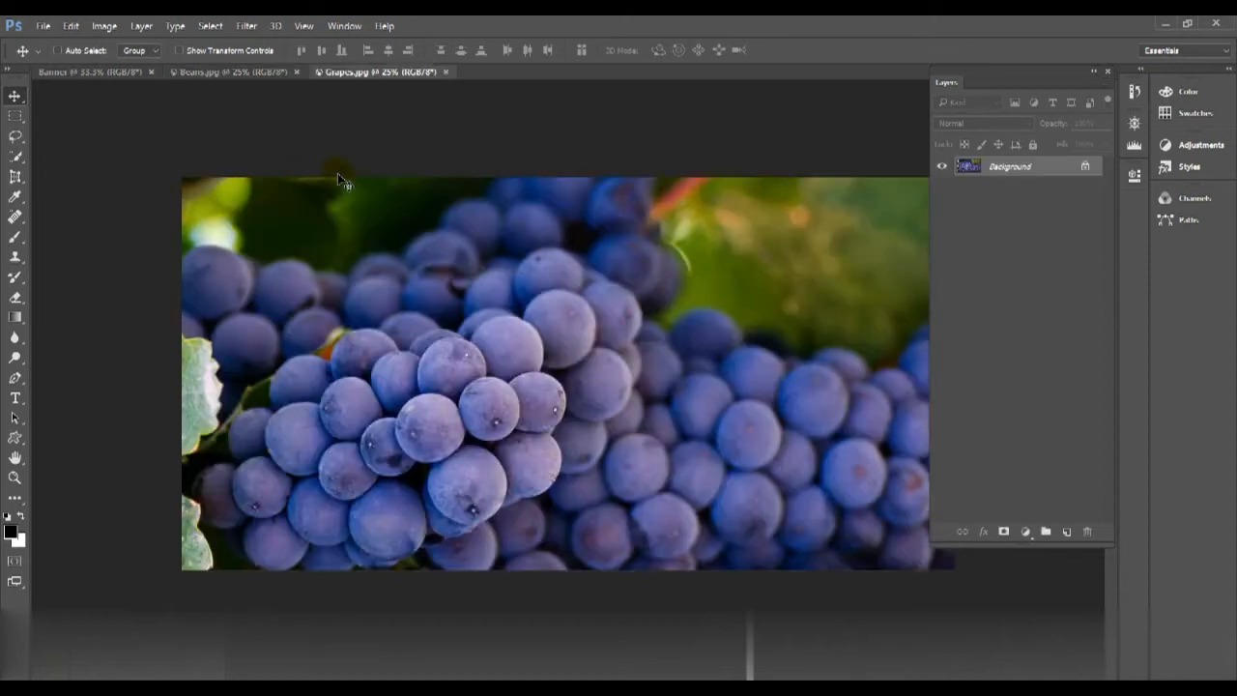
Look through the open Banner, Beans.jpg and Grapes.jpg documents, ending on the blank Banner.
left_click(100, 71)
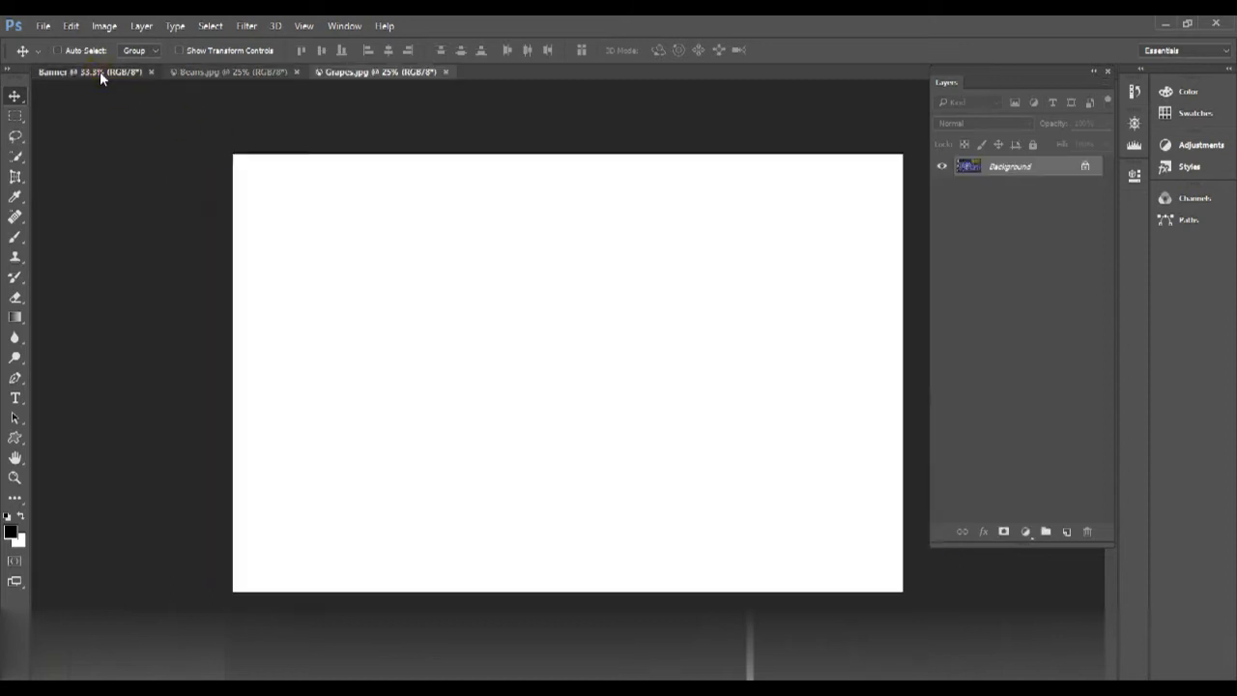
left_click(209, 71)
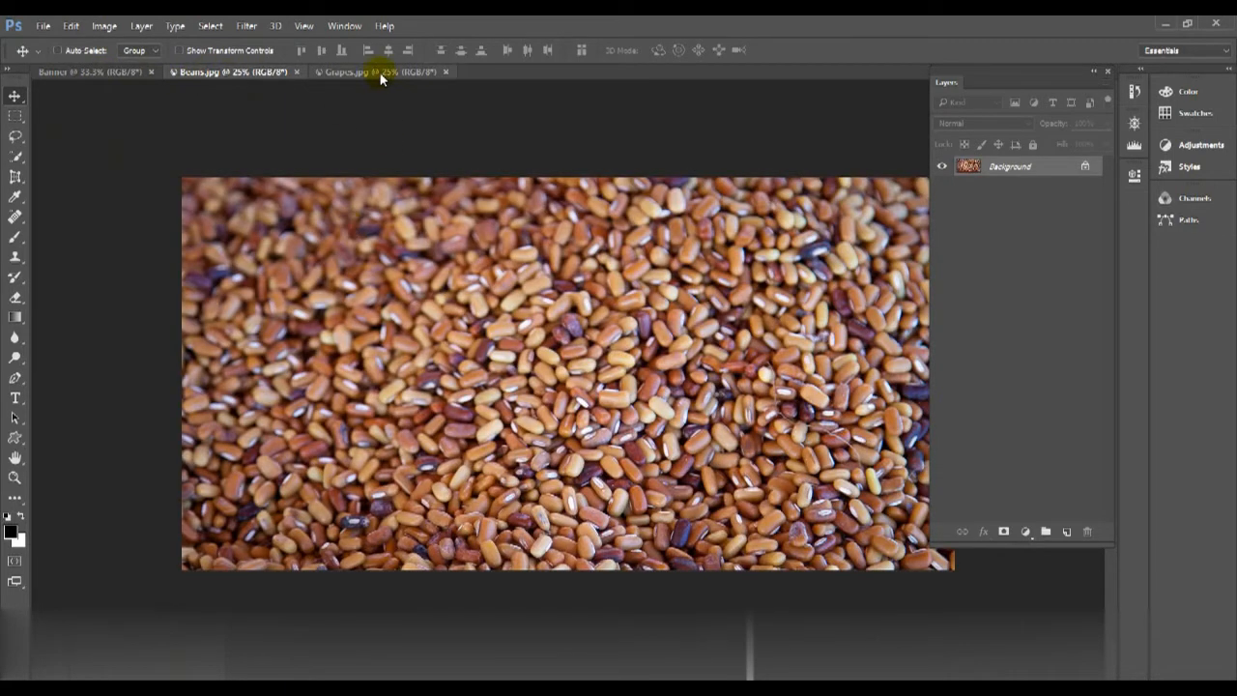
left_click(375, 71)
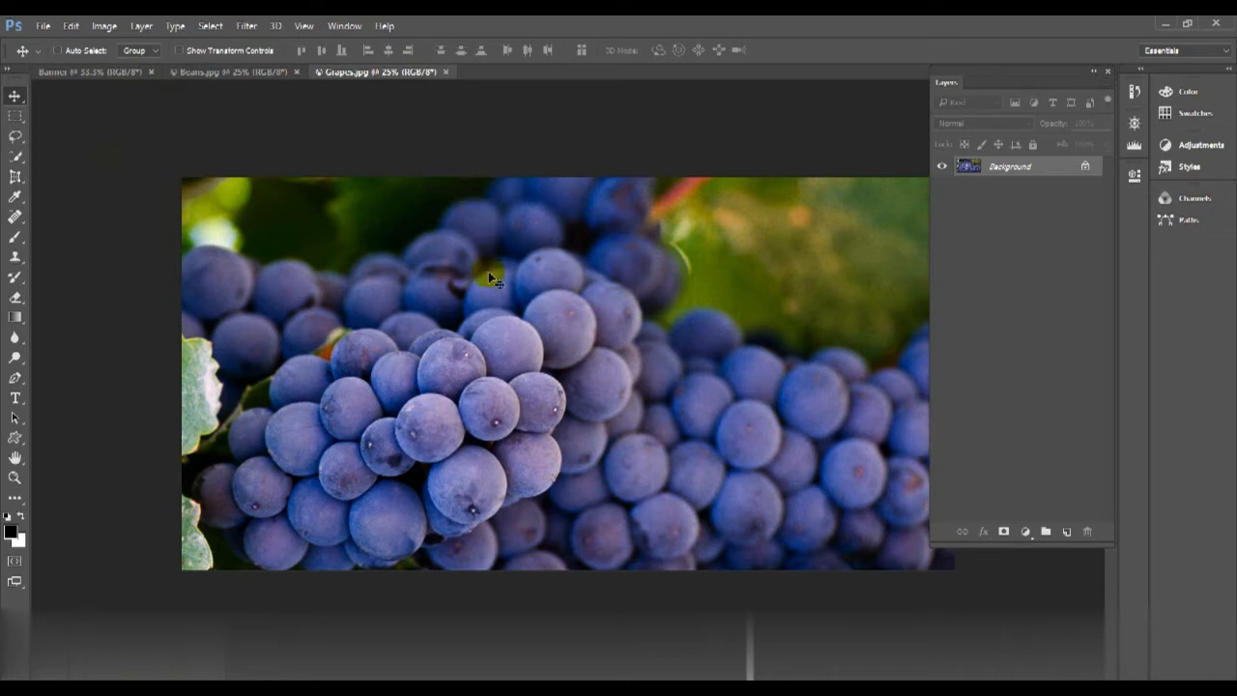
left_click(103, 78)
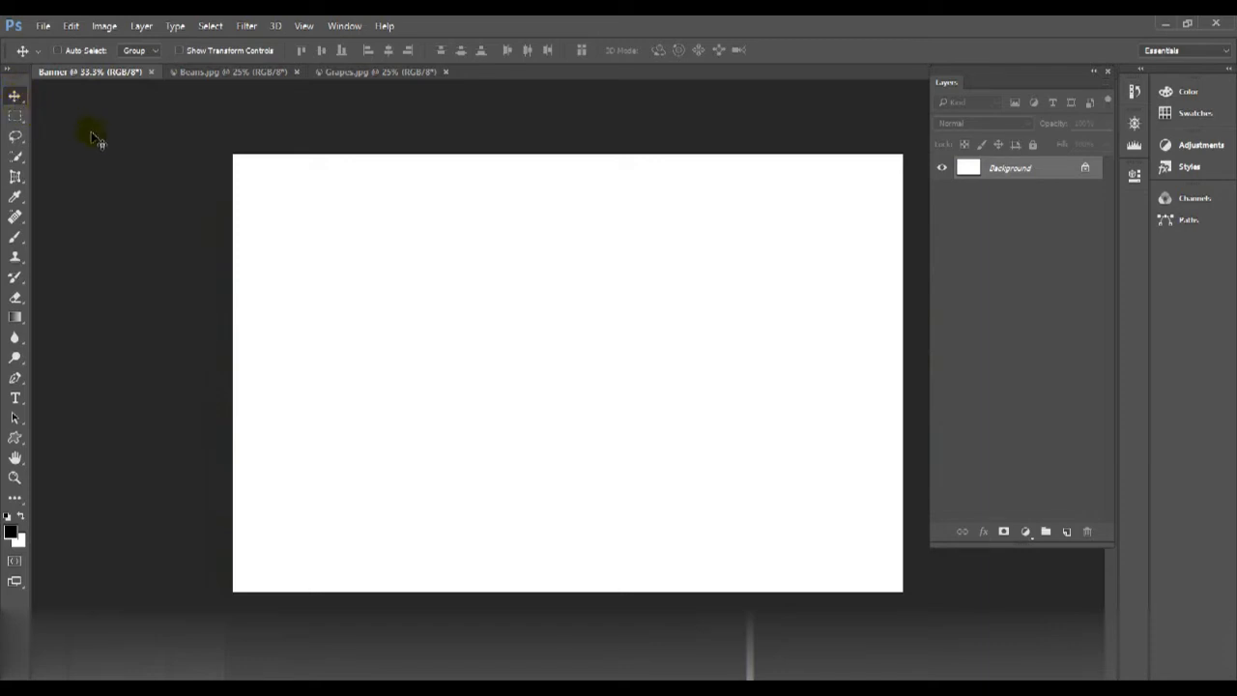
Copy the Grapes.jpg image into the Banner document as a new layer with the Move tool.
left_click(375, 72)
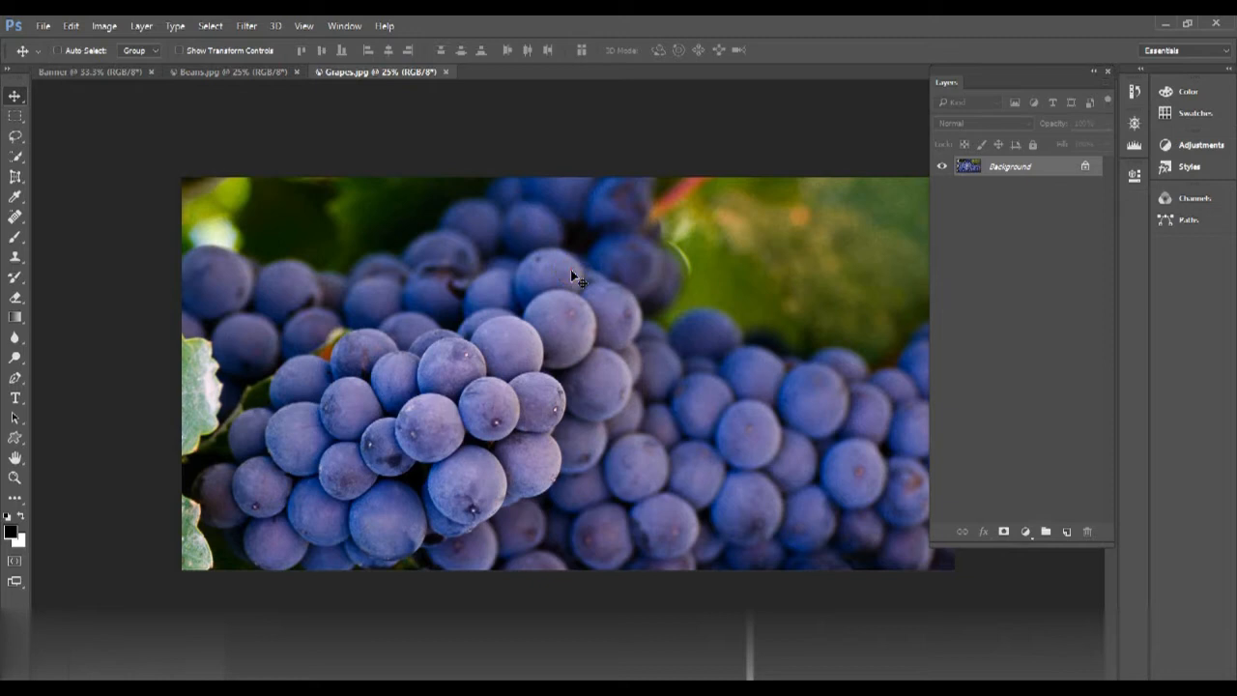
left_click_drag(572, 274, 128, 79)
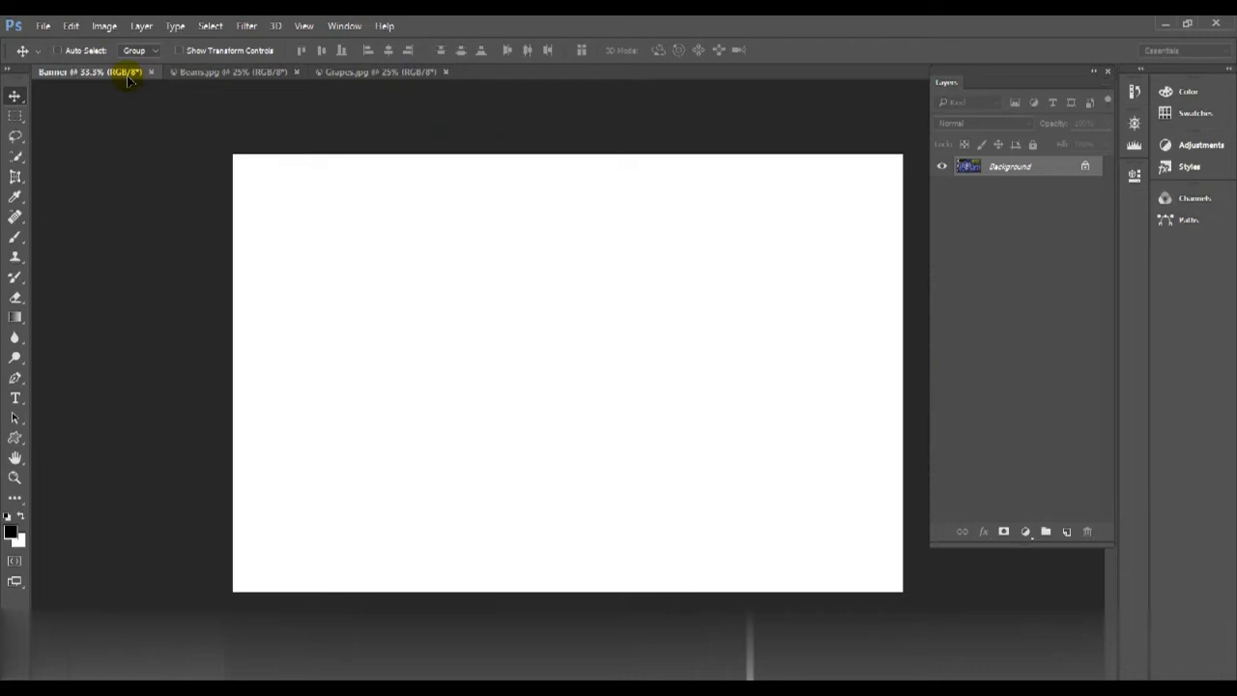
left_click_drag(128, 79, 182, 107)
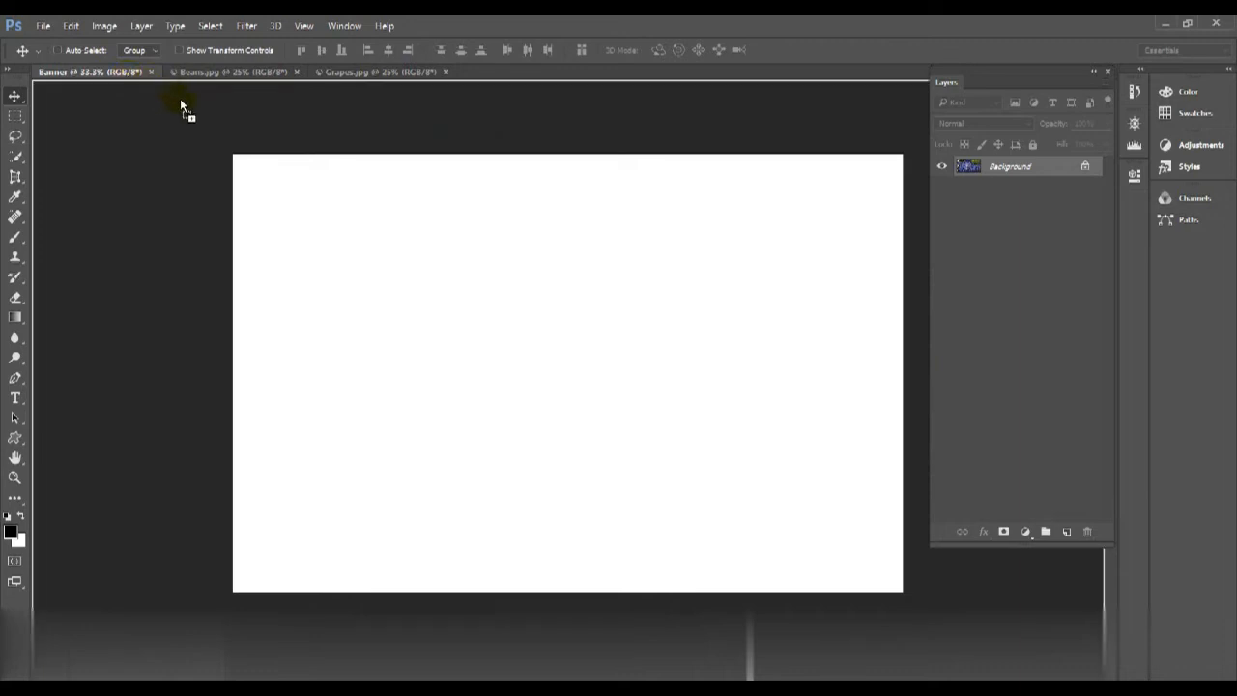
left_click_drag(298, 143, 558, 228)
left_click_drag(558, 228, 558, 228)
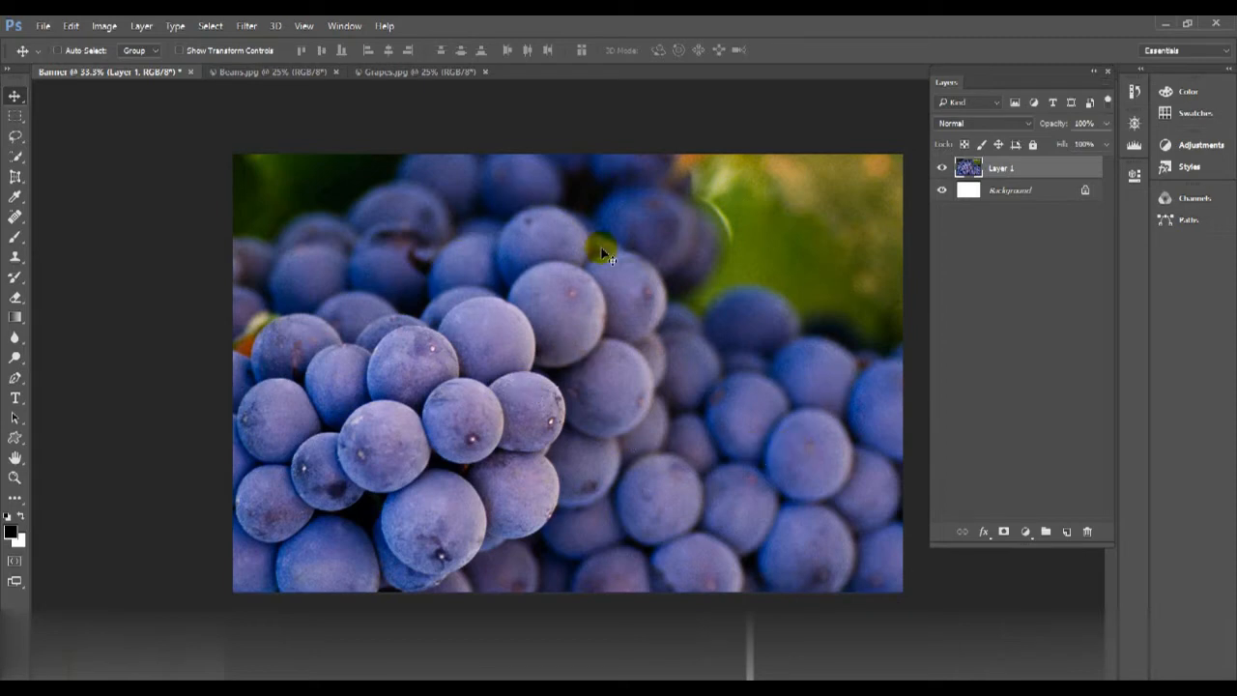
Copy the Beans.jpg image into the Banner document as a new layer above the grapes.
left_click(280, 70)
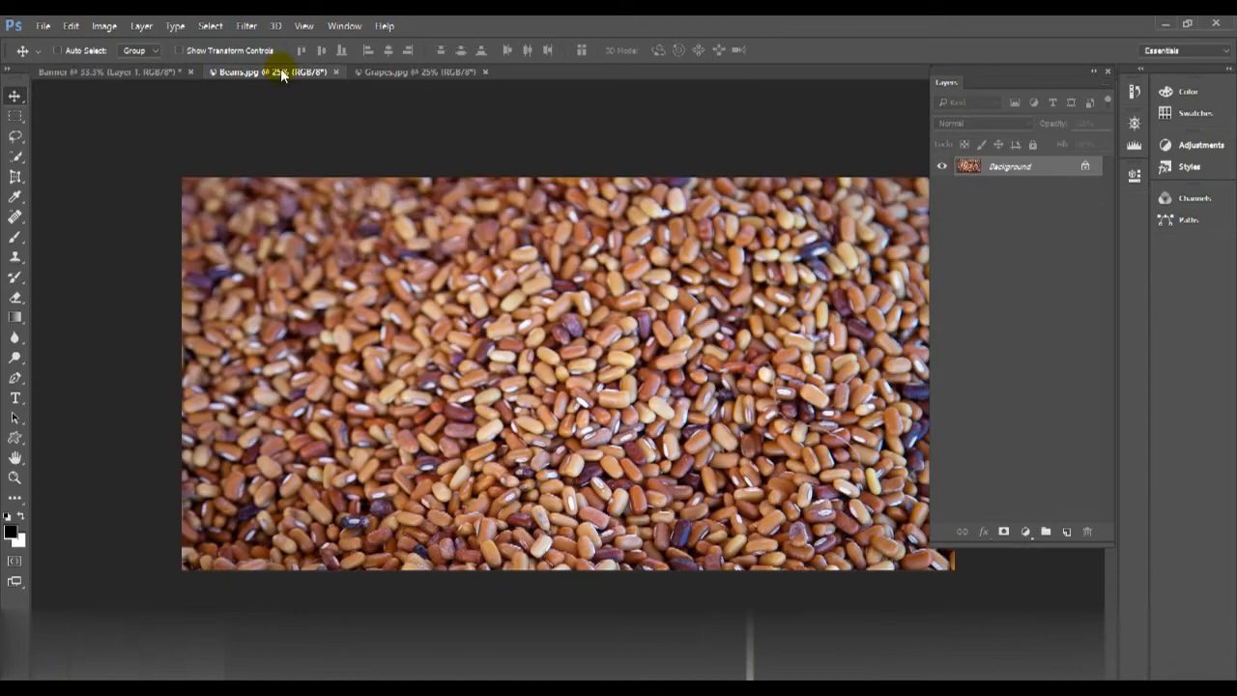
left_click_drag(584, 278, 224, 110)
left_click_drag(289, 133, 402, 194)
left_click_drag(531, 230, 564, 249)
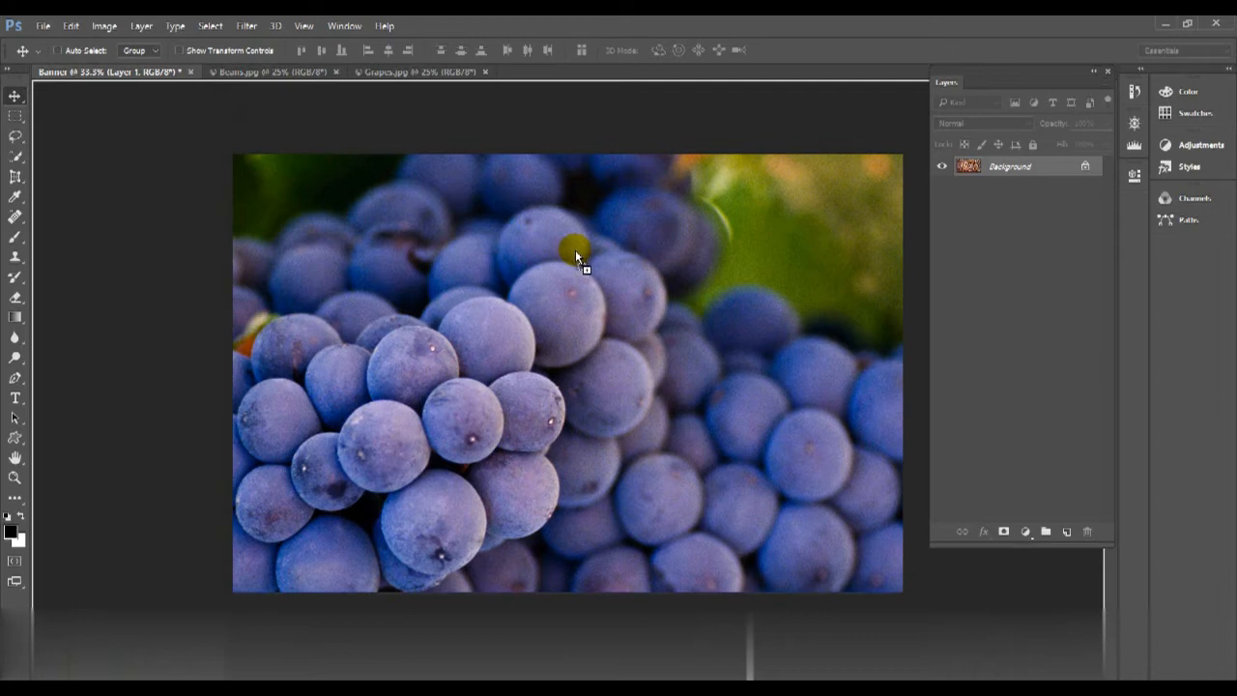
left_click_drag(576, 255, 575, 255)
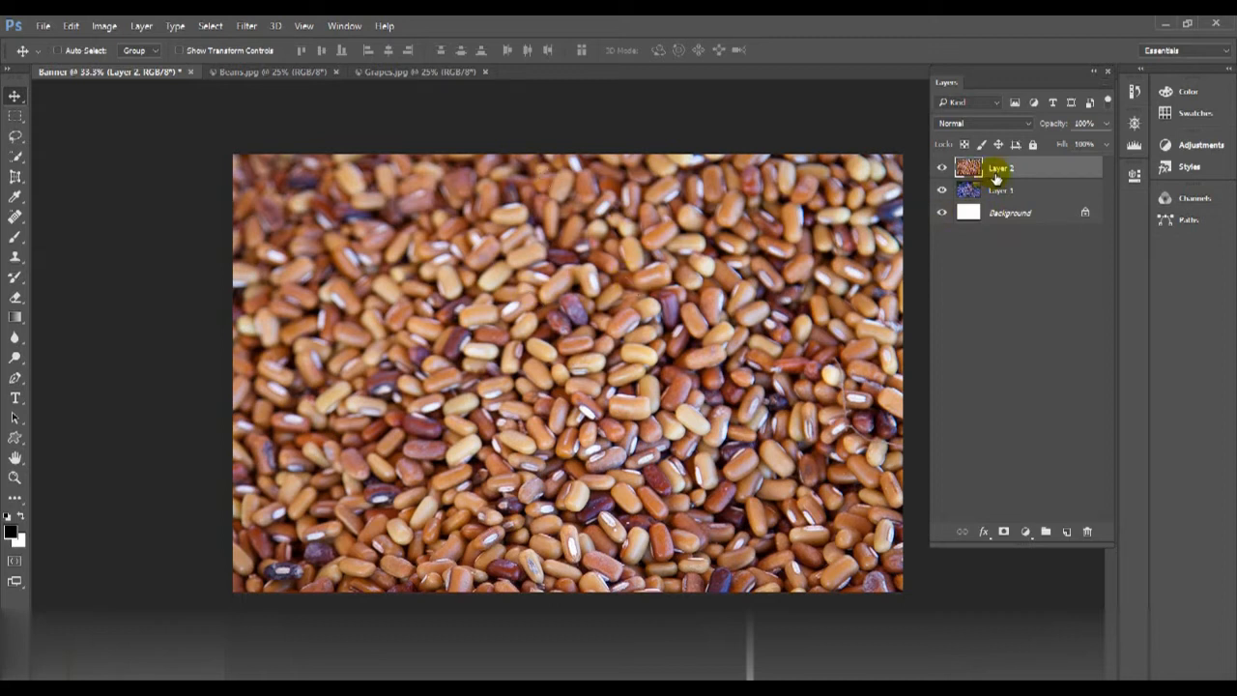
Hide the beans layer, the grapes layer and the white Background layer of the Banner document.
left_click(942, 171)
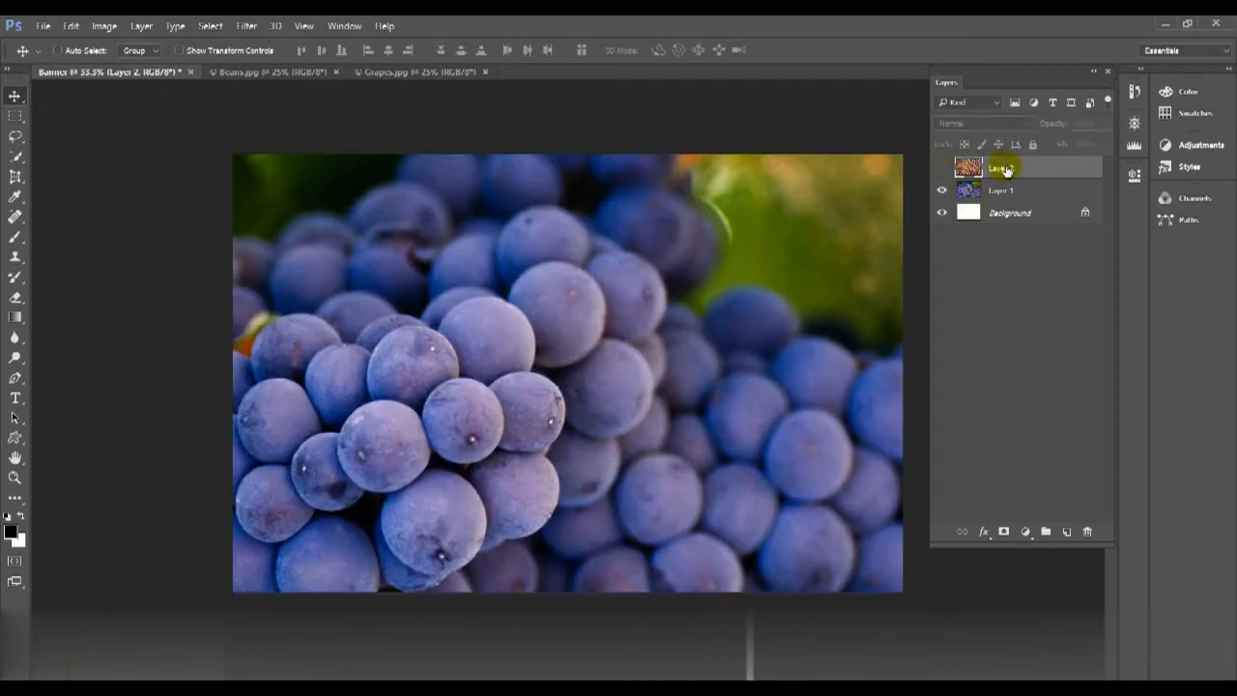
left_click(976, 193)
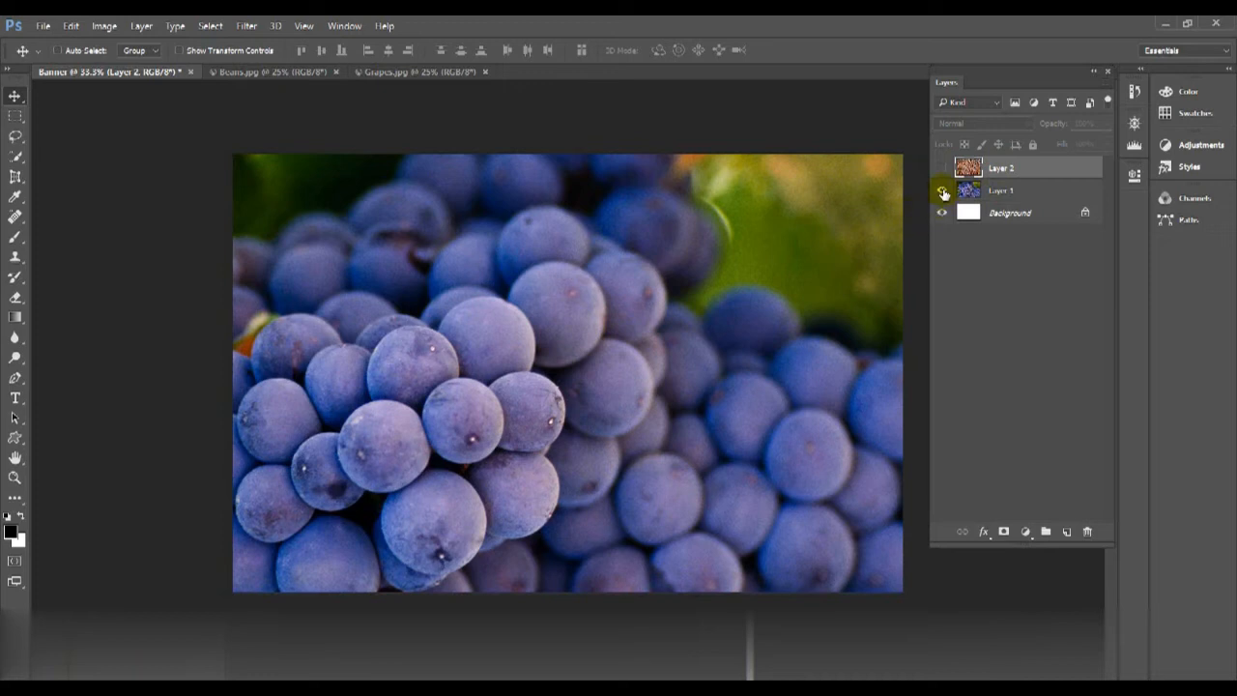
left_click(943, 194)
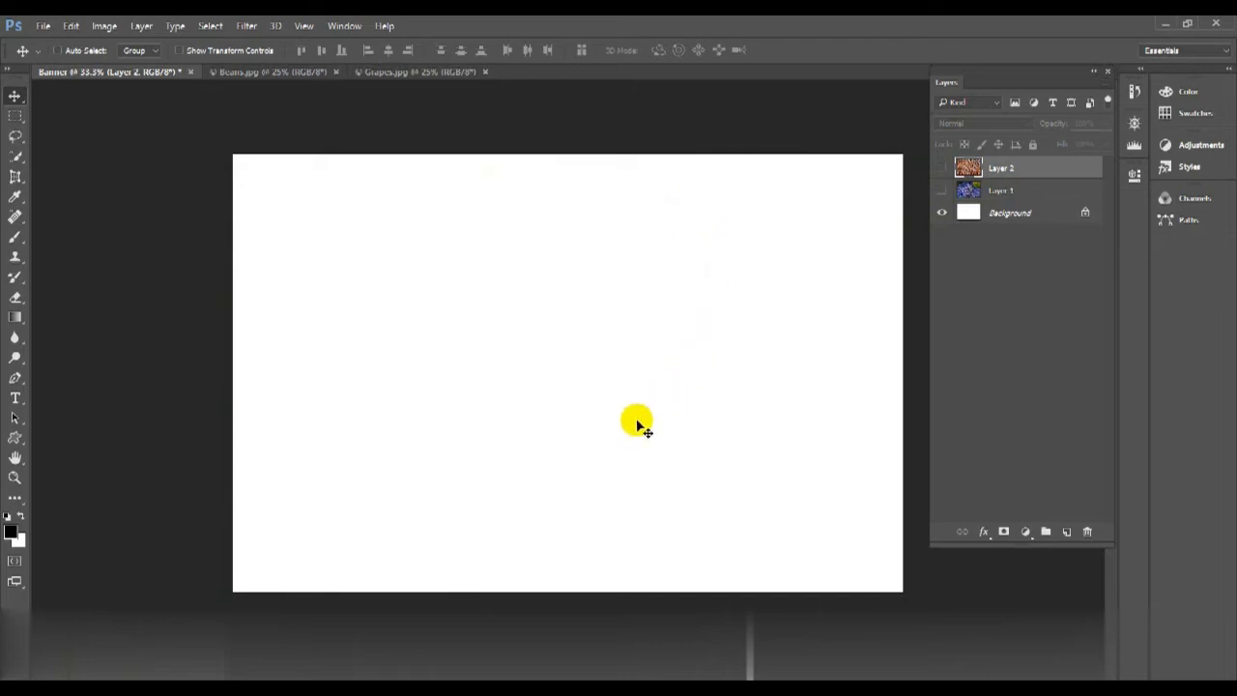
left_click(944, 214)
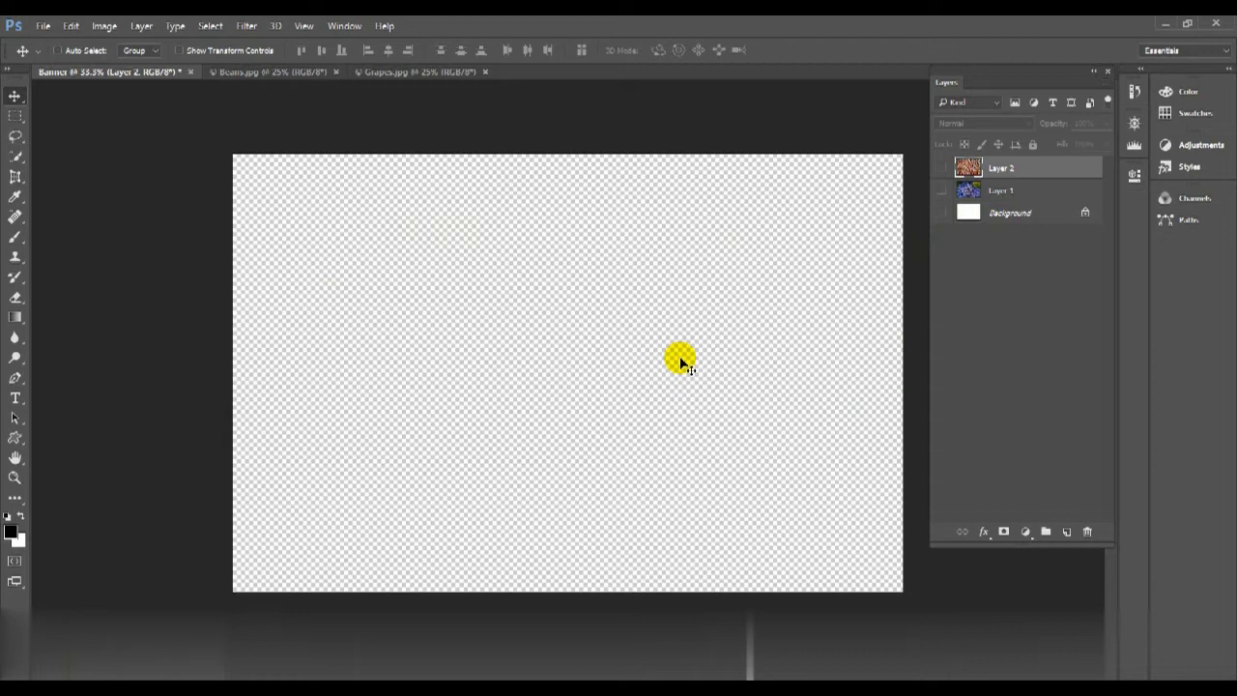
Show the white Background layer and try to reorder it above the two hidden image layers.
left_click(942, 212)
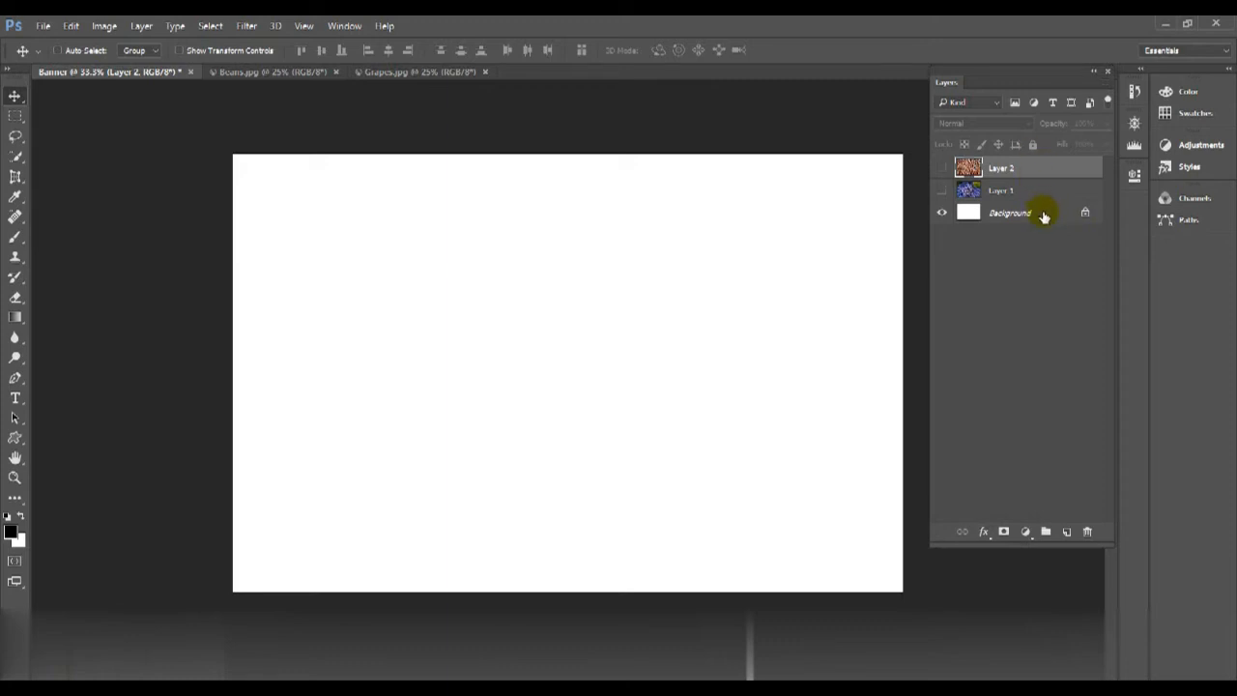
left_click_drag(1044, 217, 1041, 171)
left_click_drag(1038, 215, 1041, 177)
Try to shift the locked Background layer up across the canvas with the Move tool.
left_click_drag(683, 445, 516, 311)
left_click(572, 336)
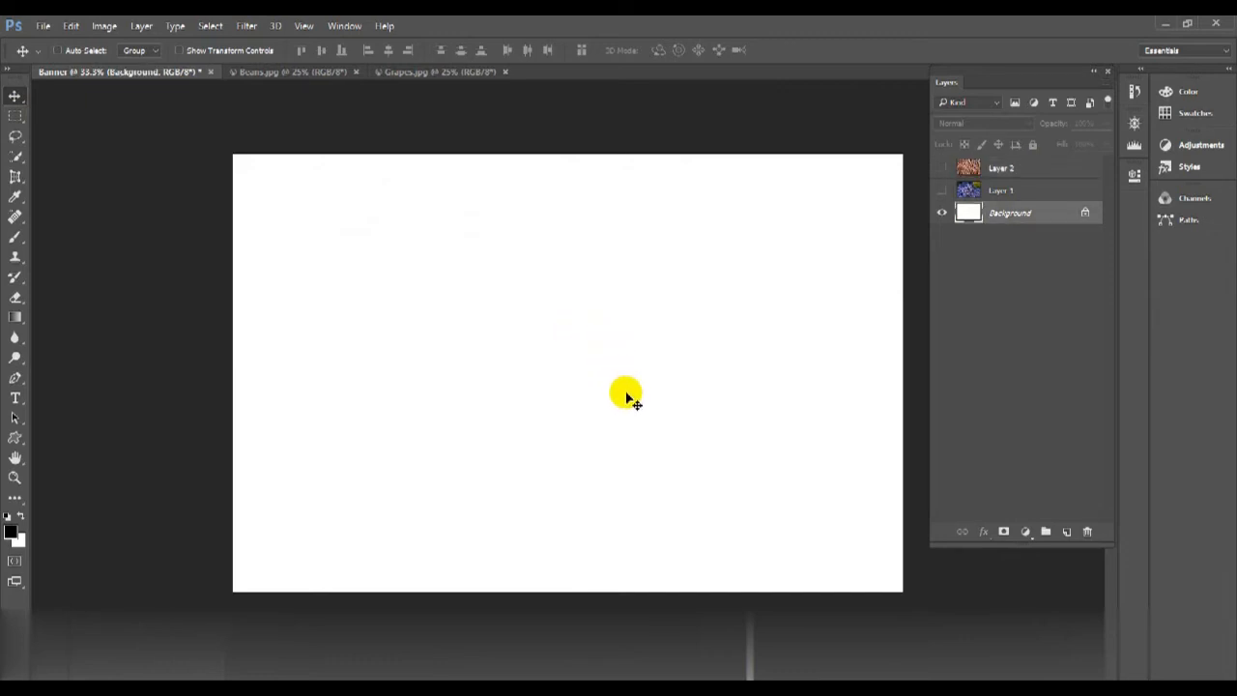
left_click_drag(628, 399, 504, 288)
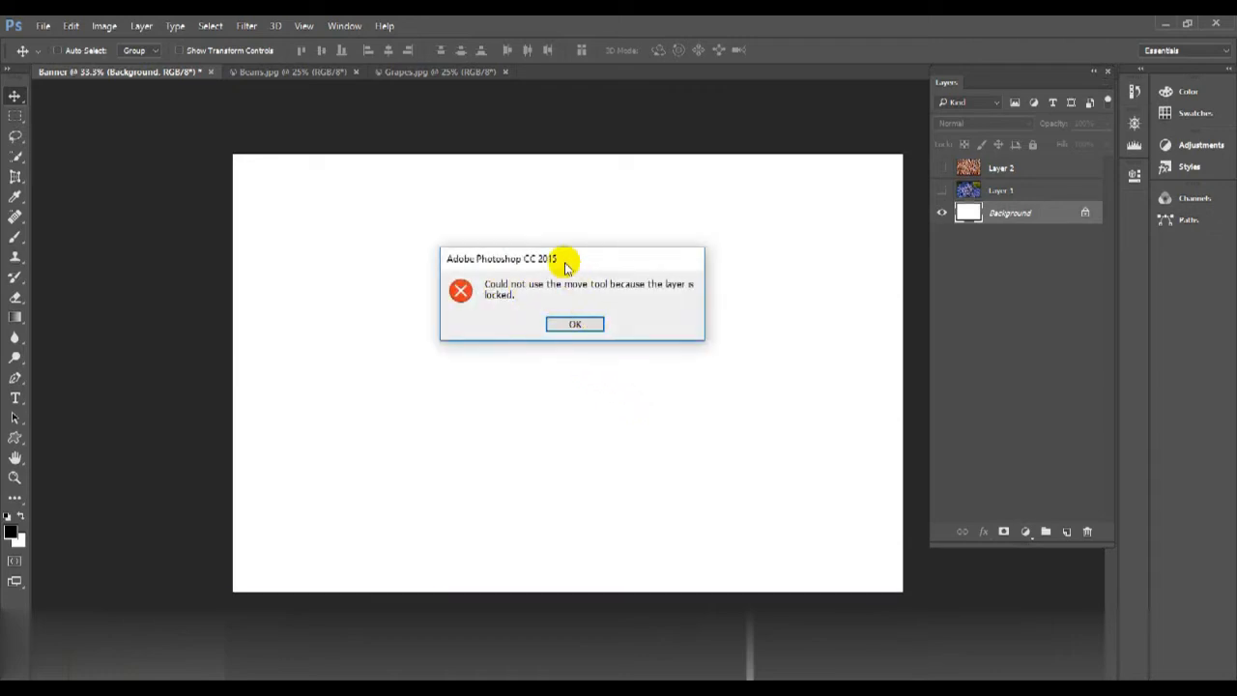
left_click(573, 325)
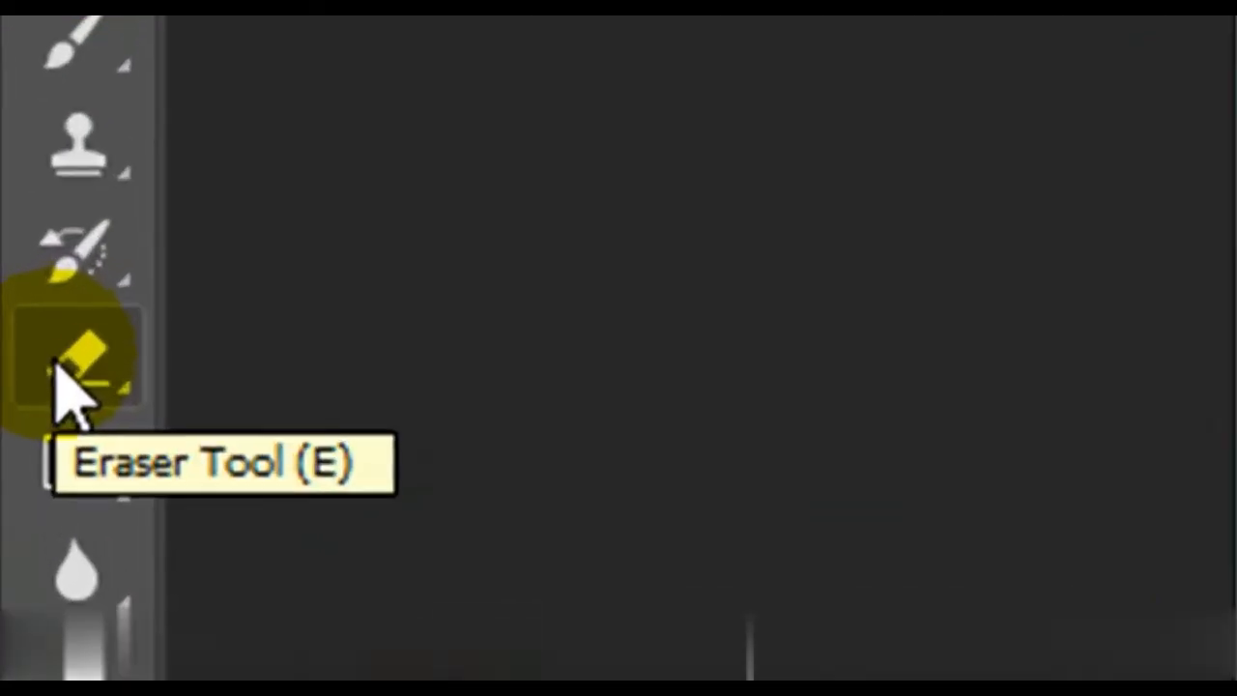
Set the Eraser tool's brush size to 243 px and try erasing a stroke on the locked Background layer.
left_click(15, 299)
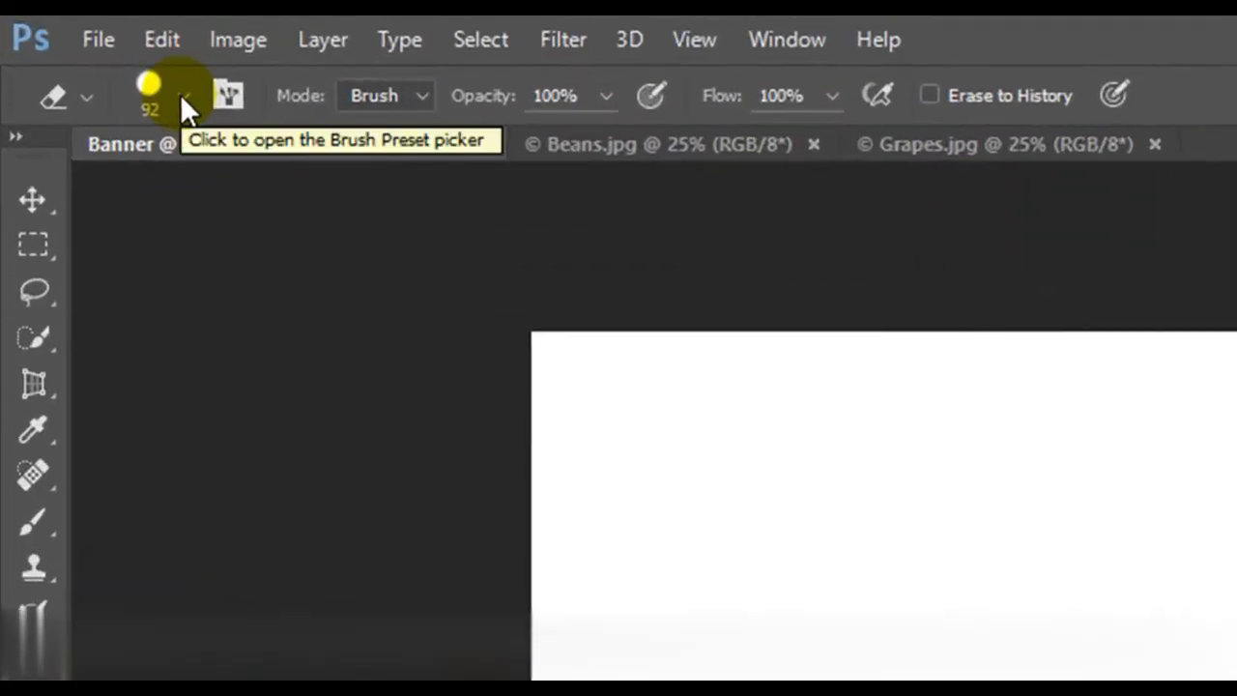
left_click(182, 94)
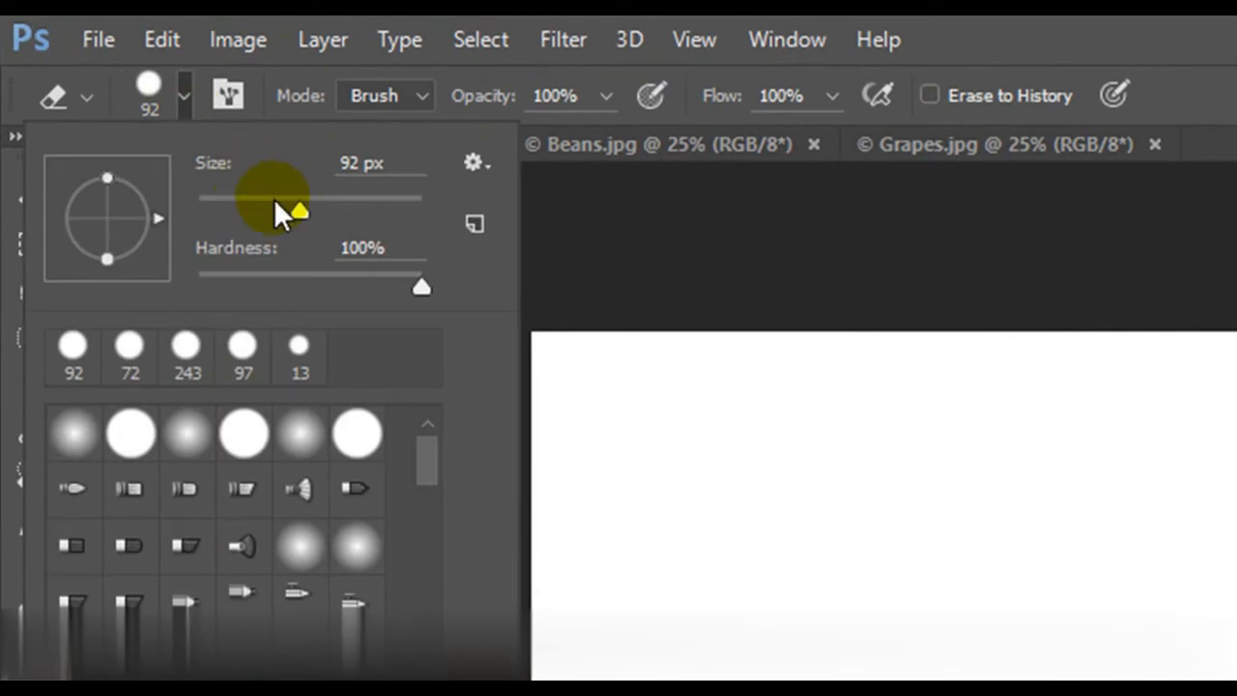
left_click_drag(303, 215, 372, 210)
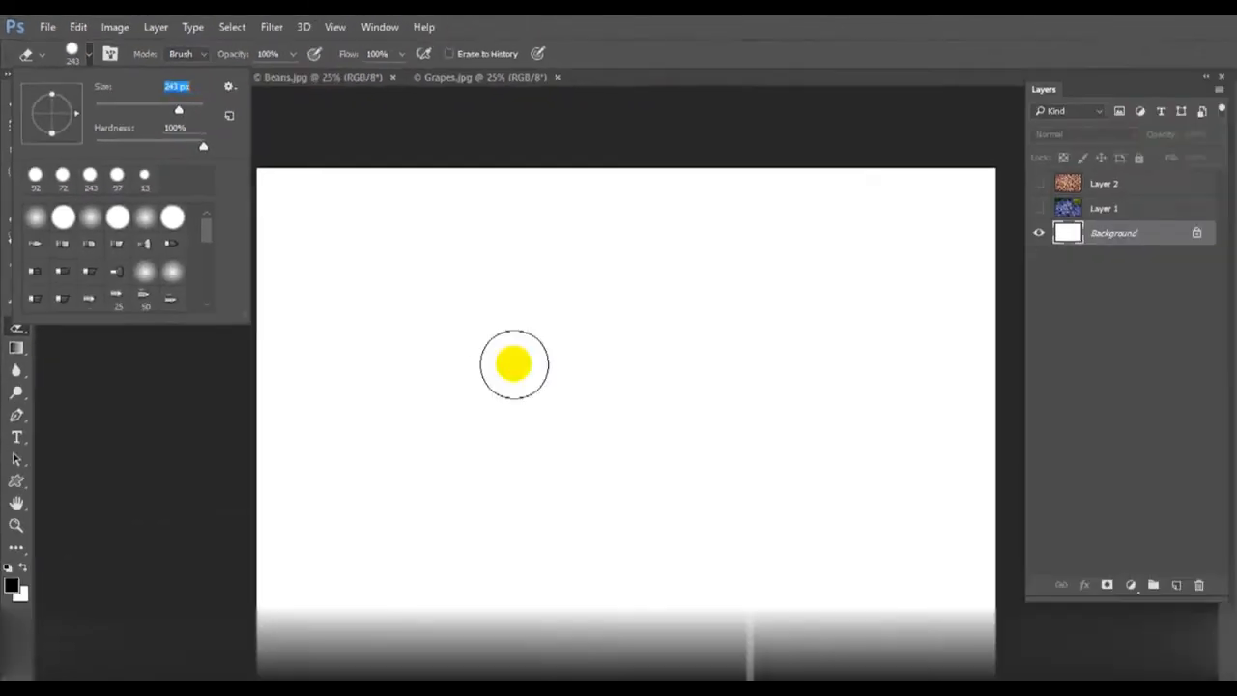
mouse_move(568, 410)
left_mouse_down()
mouse_move(539, 330)
mouse_move(600, 238)
left_mouse_up()
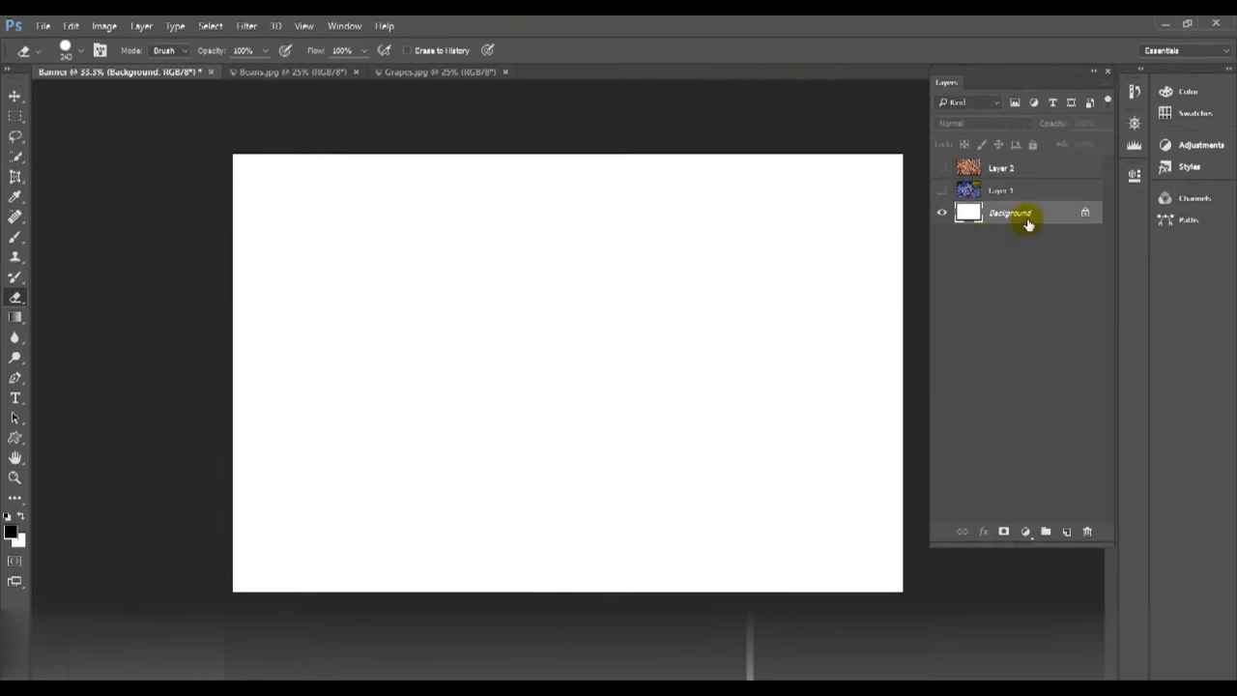
Unlock the Background layer, erase a looping stroke across its white fill and undo the erasing.
left_click(1085, 213)
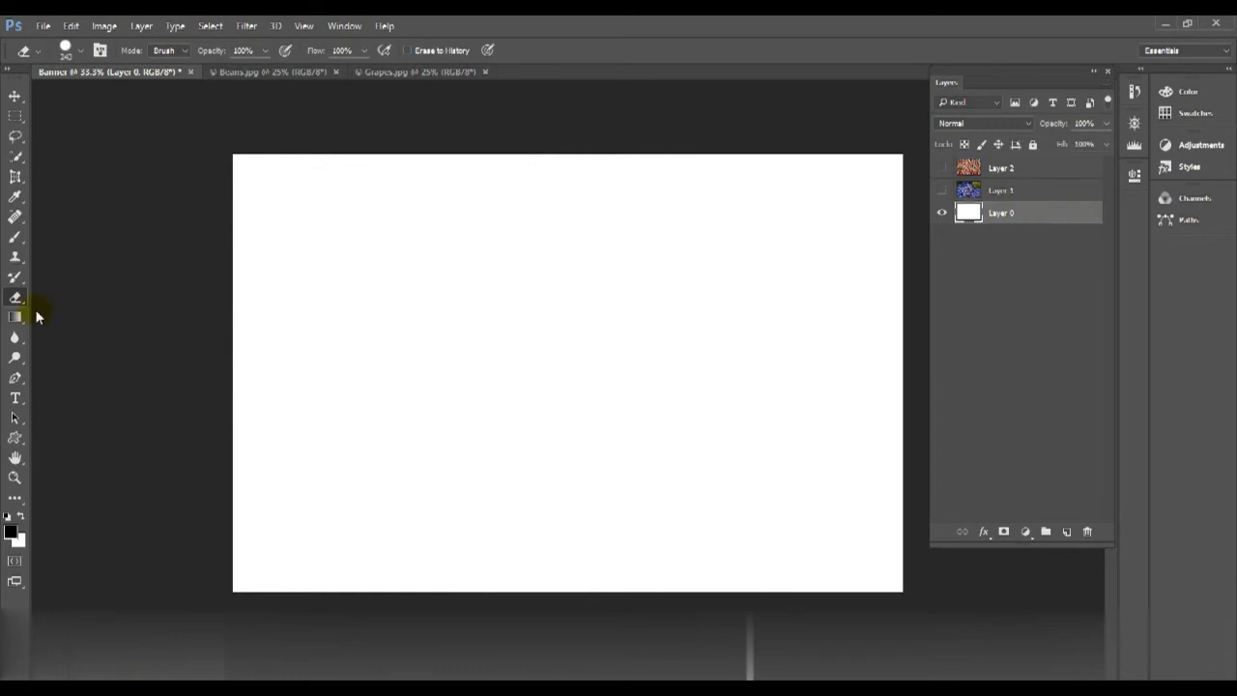
mouse_move(425, 278)
left_mouse_down()
mouse_move(458, 247)
mouse_move(498, 251)
mouse_move(505, 361)
mouse_move(574, 394)
mouse_move(614, 349)
mouse_move(649, 263)
mouse_move(699, 267)
mouse_move(758, 388)
mouse_move(718, 438)
mouse_move(602, 474)
mouse_move(481, 463)
mouse_move(375, 432)
mouse_move(318, 356)
mouse_move(329, 265)
left_mouse_up()
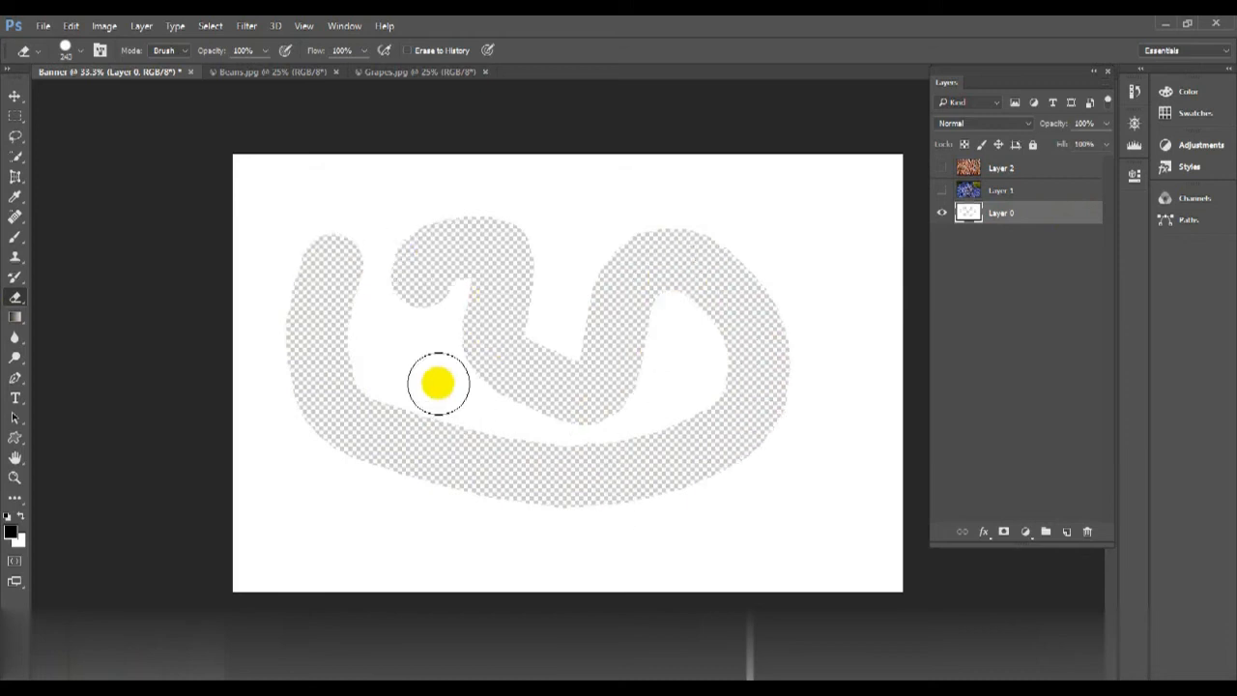
key("ctrl+z")
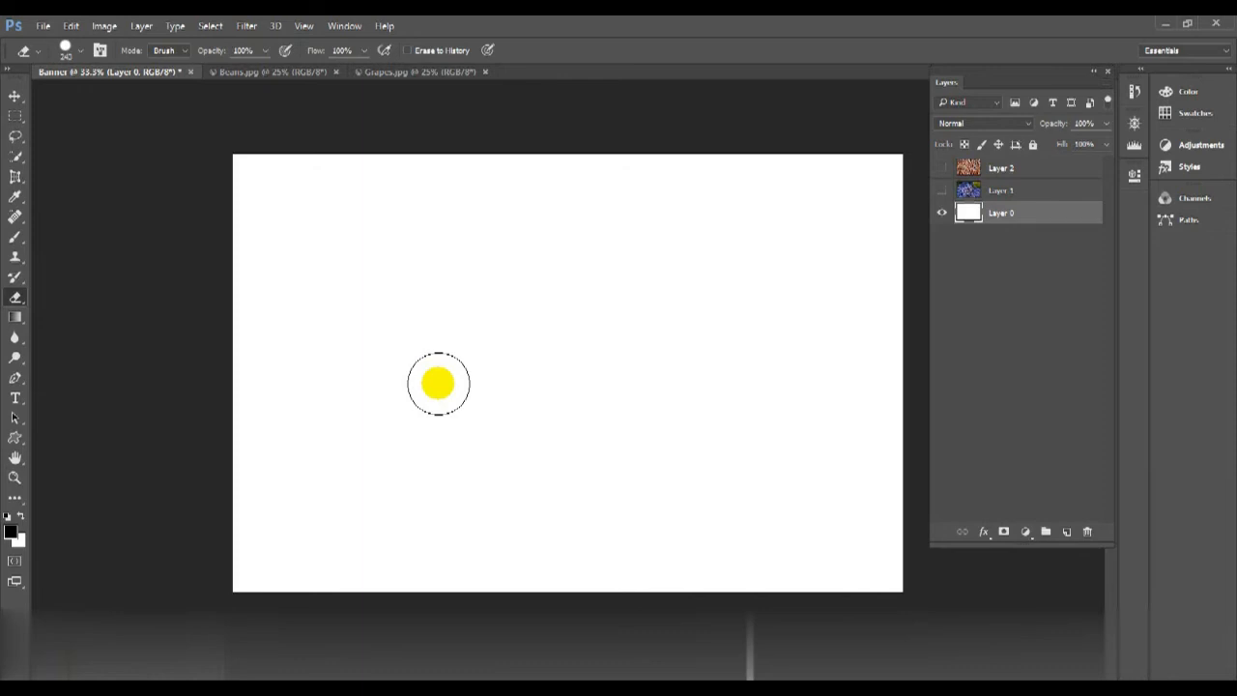
Move the unlocked white layer toward the canvas's upper-left corner with the Move tool and undo the move.
left_click(15, 96)
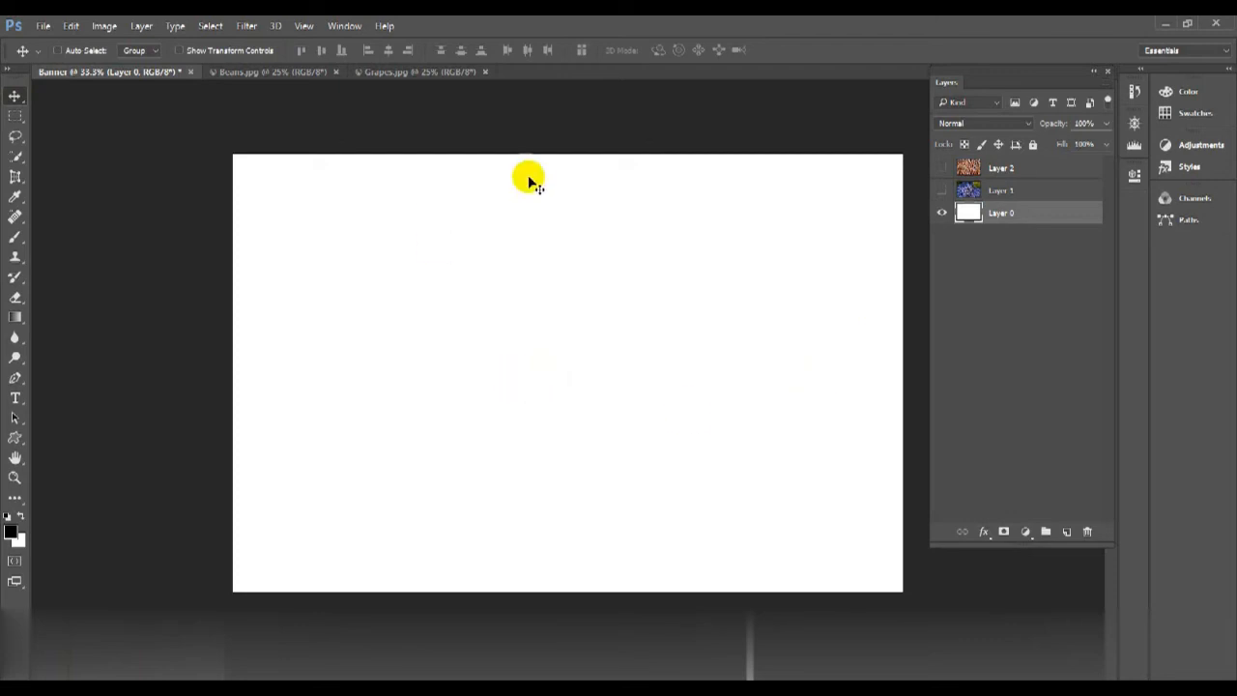
left_click_drag(666, 492, 445, 348)
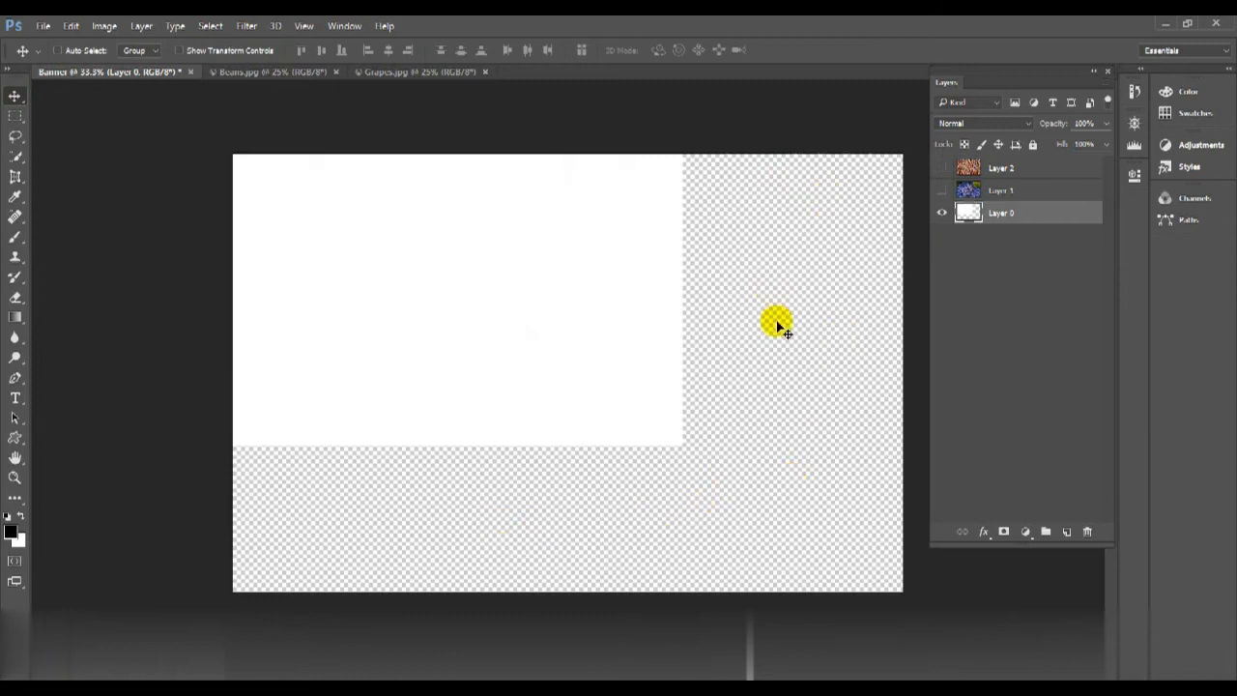
key("ctrl+BackSpace")
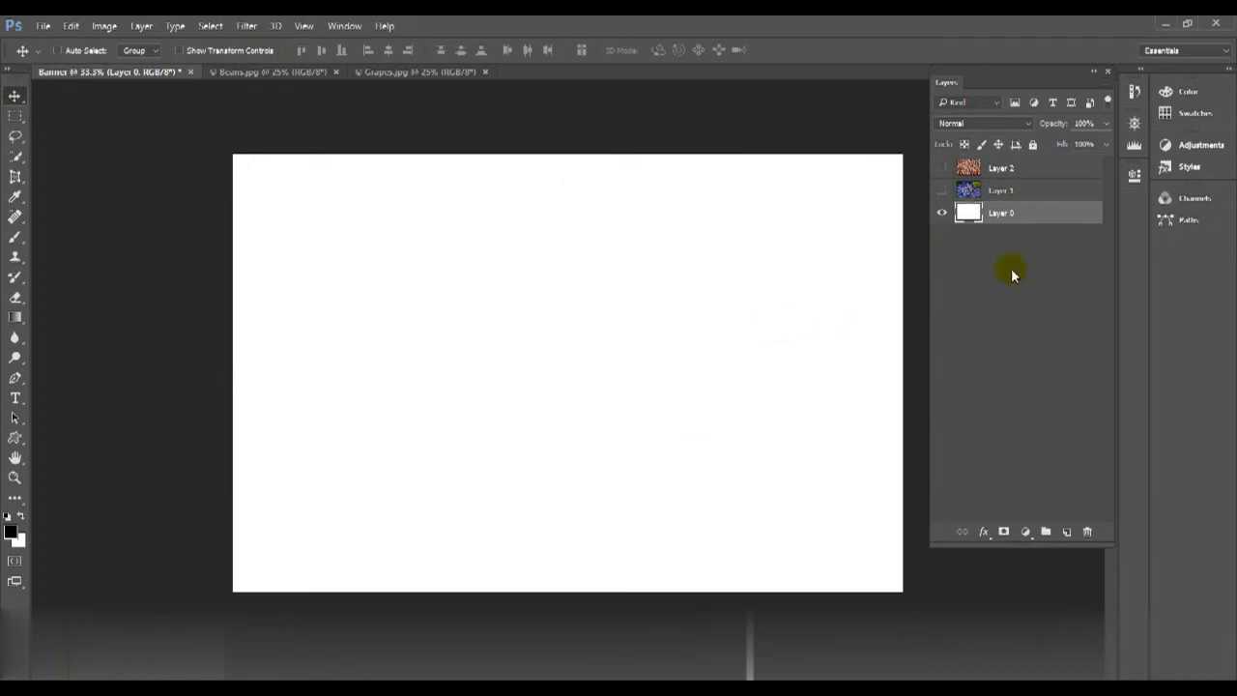
Delete the white Layer 0 and show the grapes layer, Layer 1.
mouse_move(1043, 220)
left_mouse_down()
mouse_move(1038, 168)
mouse_move(1017, 162)
mouse_move(1023, 228)
left_mouse_up()
left_click_drag(1015, 218, 1090, 532)
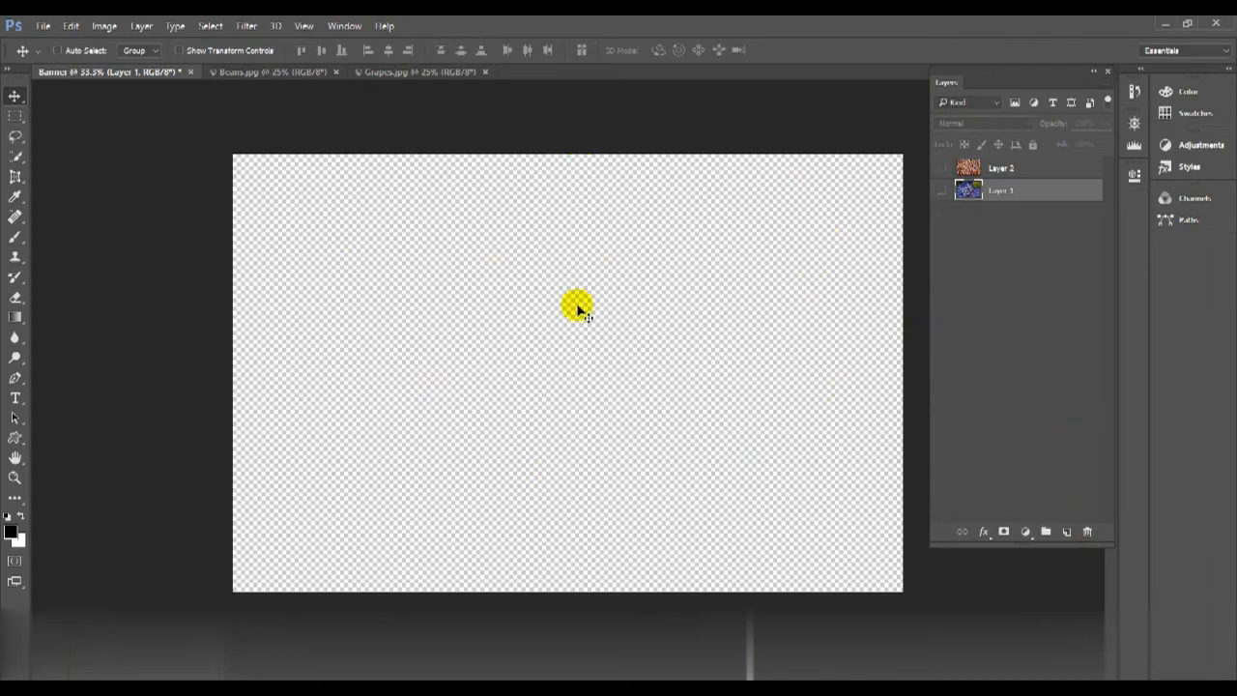
left_click(943, 191)
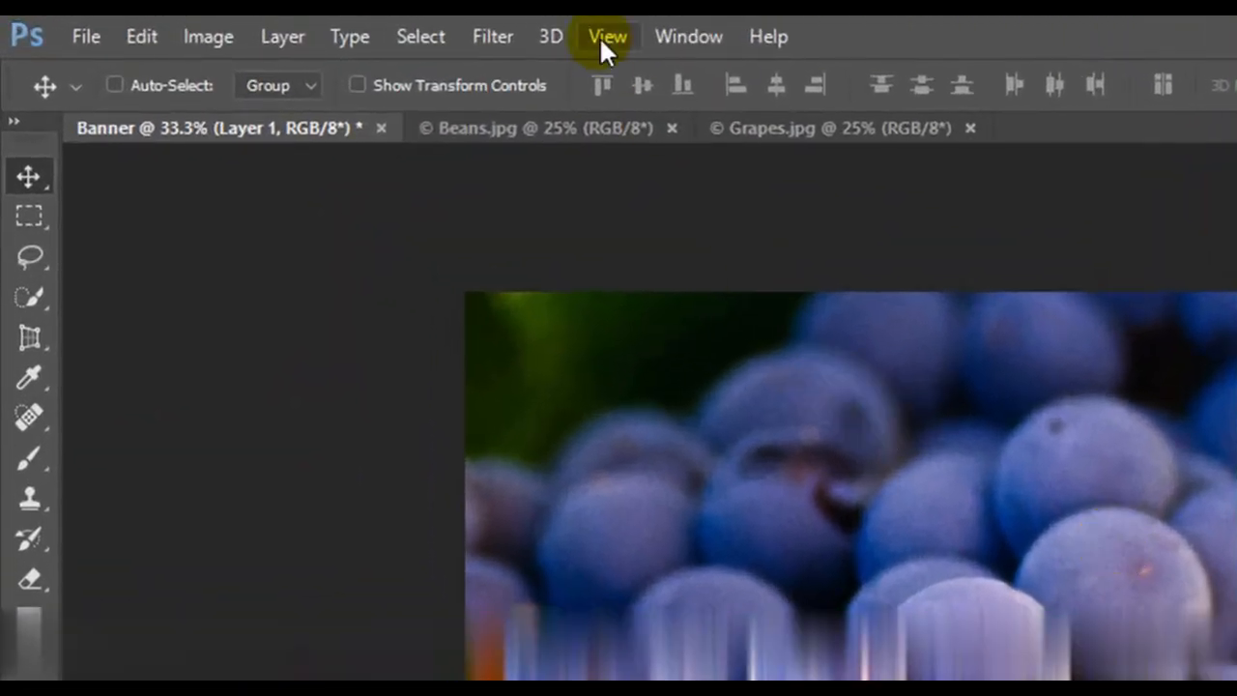
Show the rulers and place a horizontal guide slightly above the middle of the canvas.
left_click(599, 35)
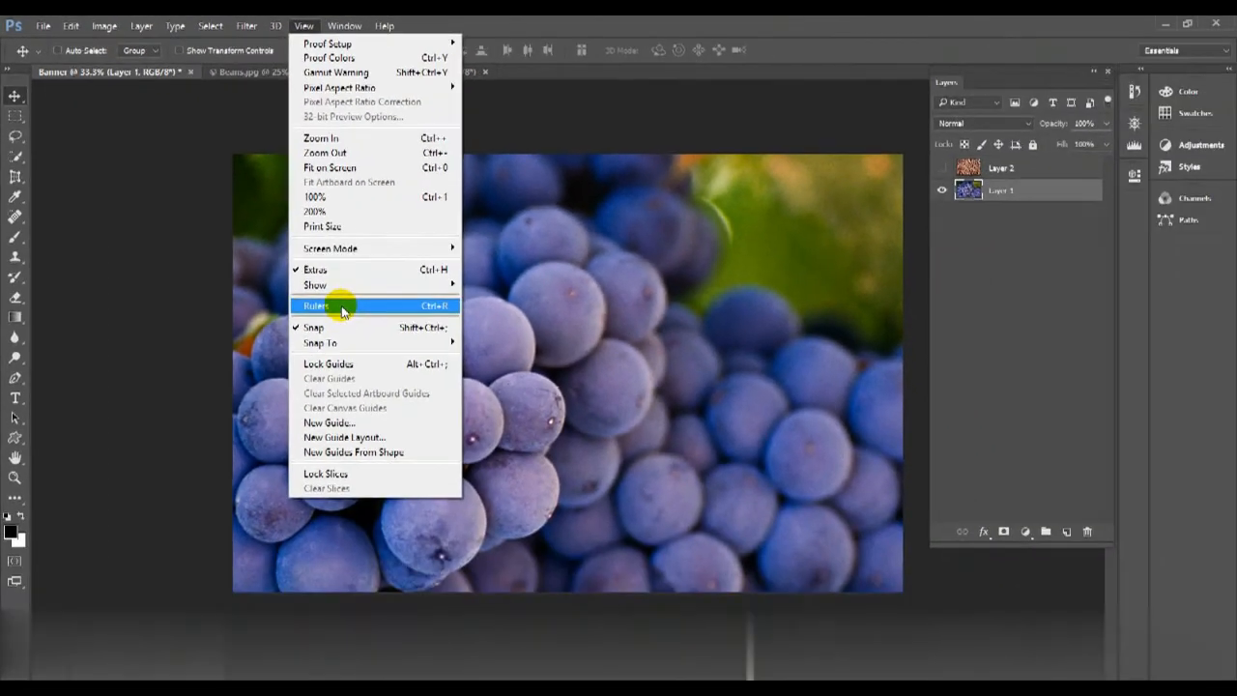
left_click(343, 306)
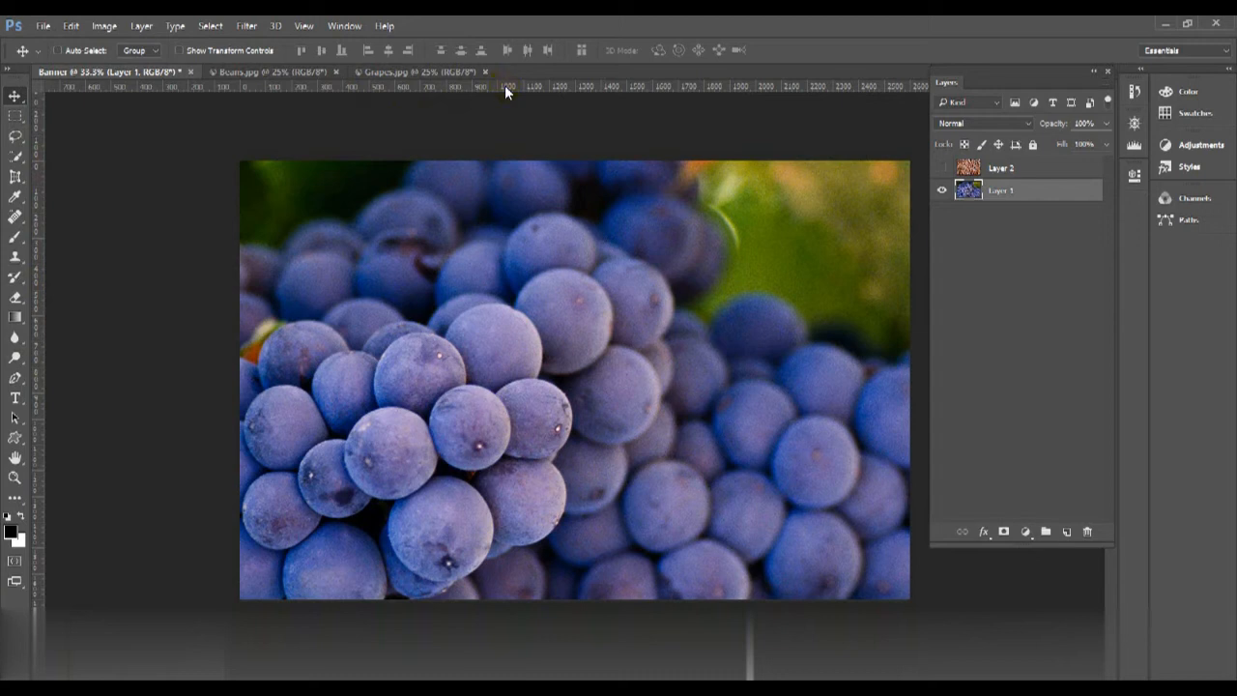
left_click_drag(505, 85, 523, 376)
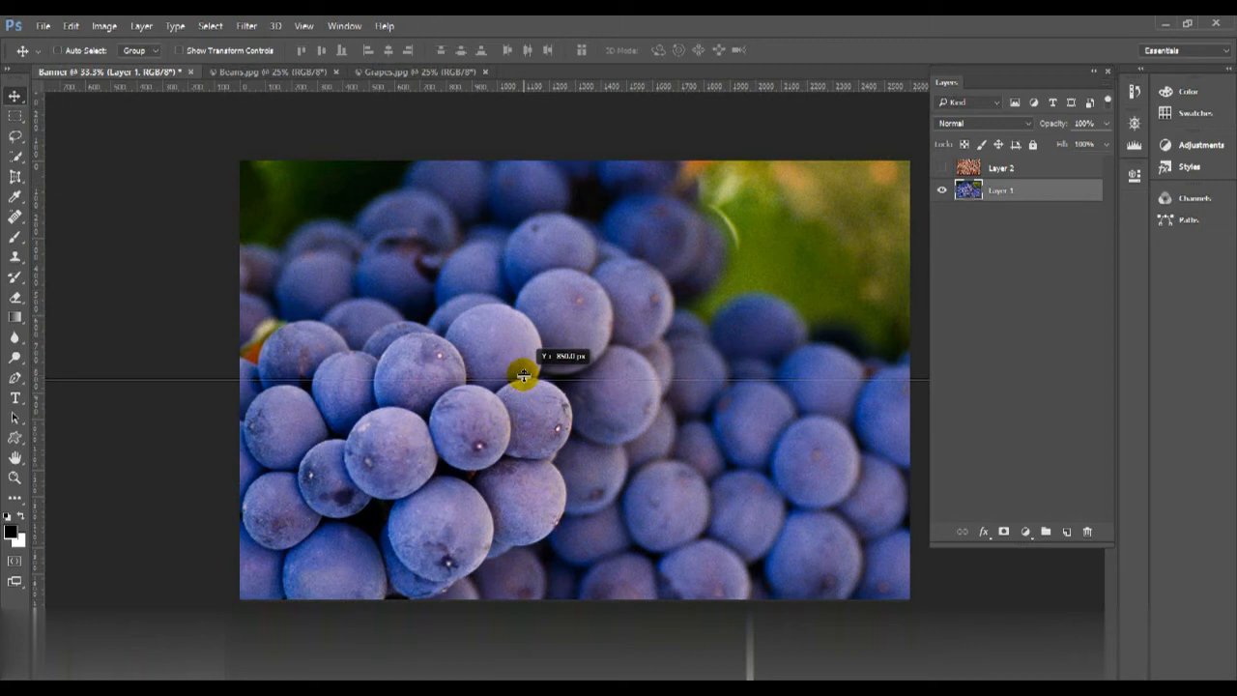
left_click_drag(523, 375, 523, 368)
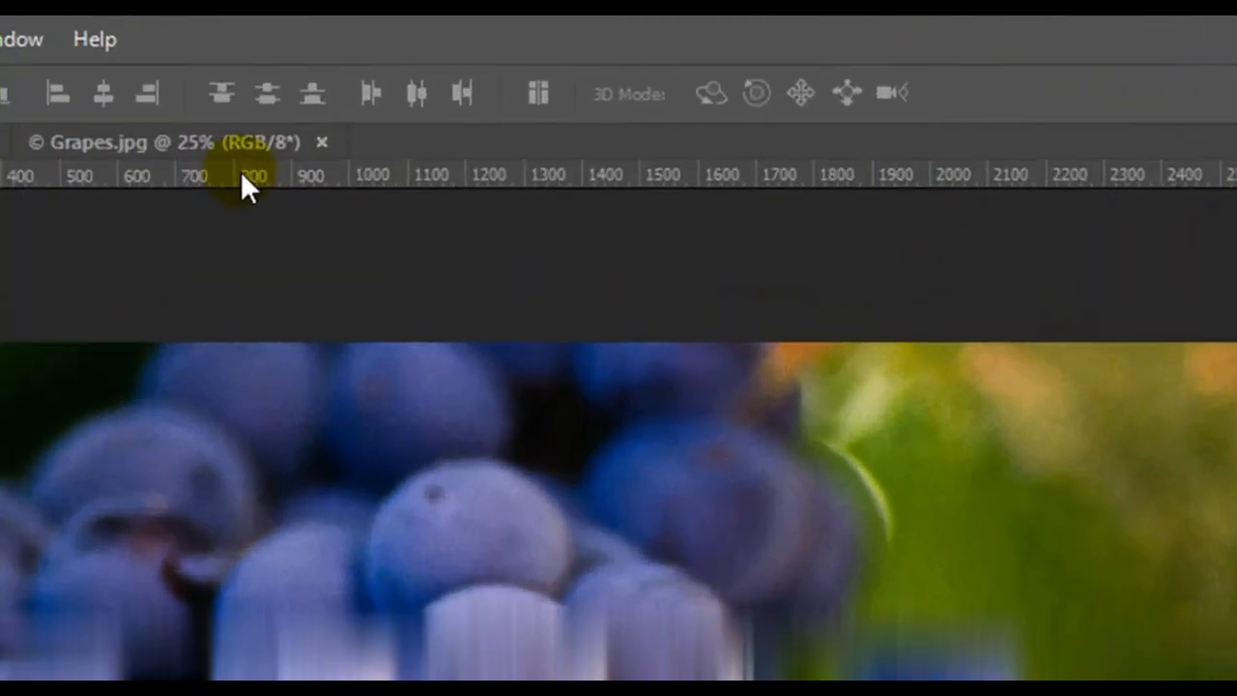
Switch the ruler units to percent and move the horizontal guide to 50%.
right_click(242, 179)
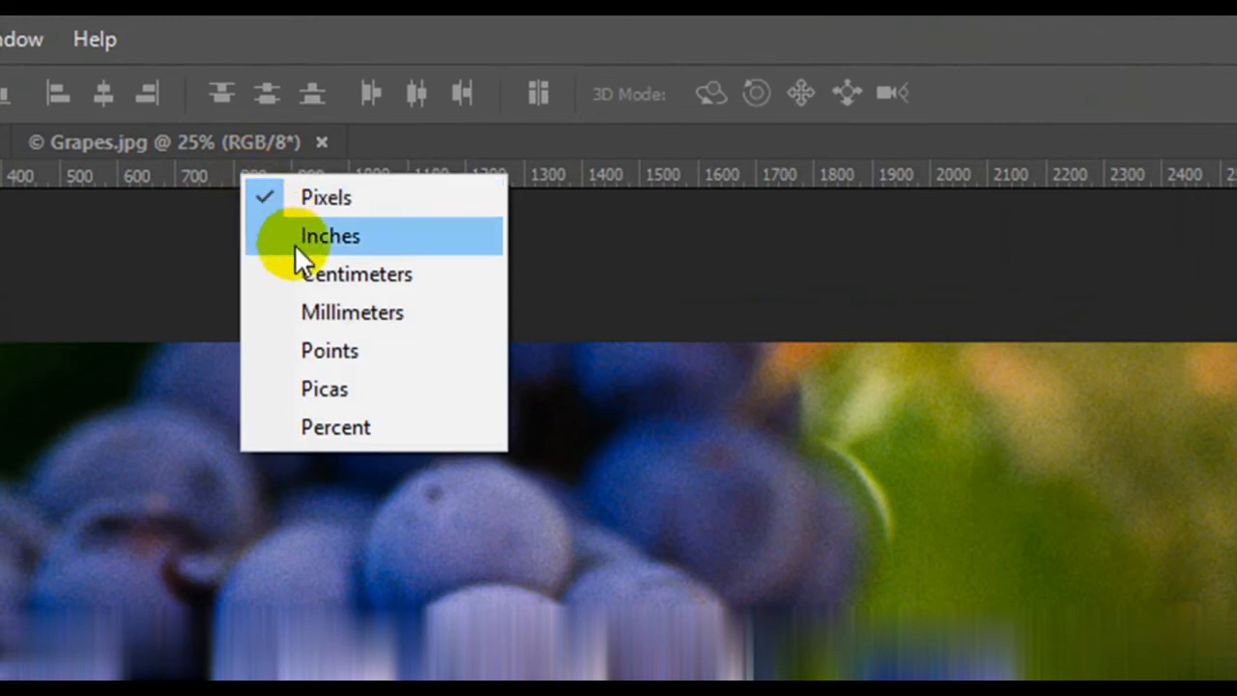
left_click(307, 426)
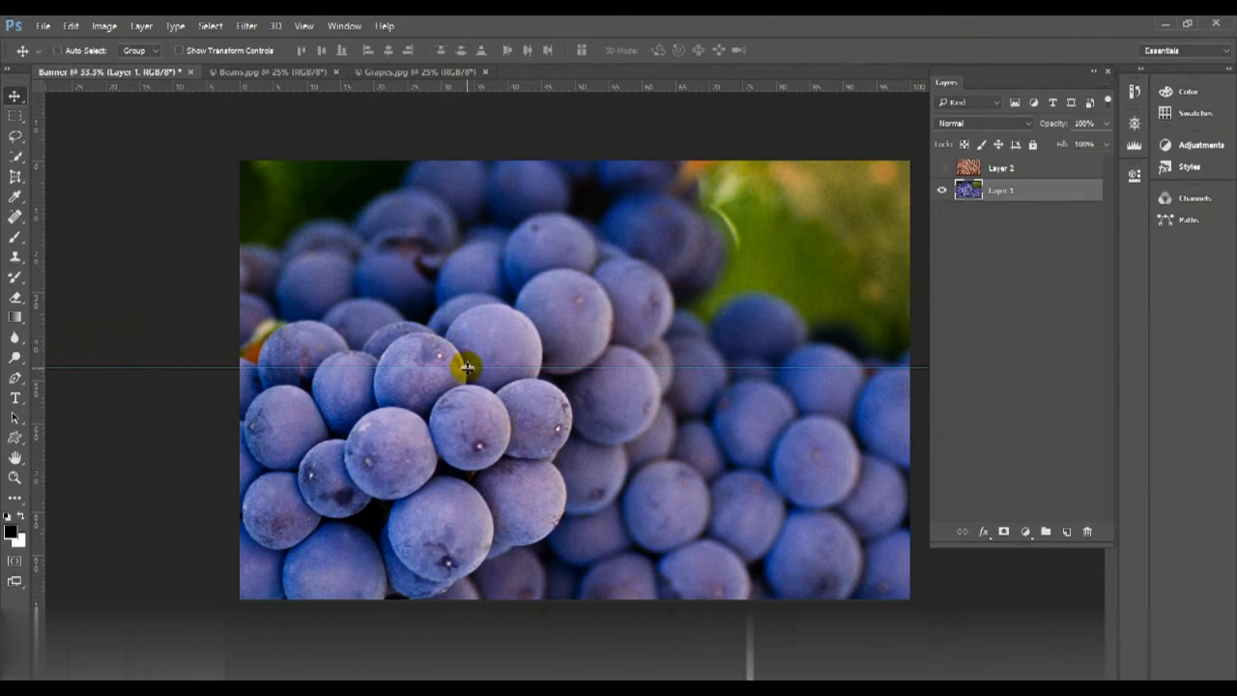
mouse_move(467, 368)
left_mouse_down()
mouse_move(468, 353)
mouse_move(466, 379)
left_mouse_up()
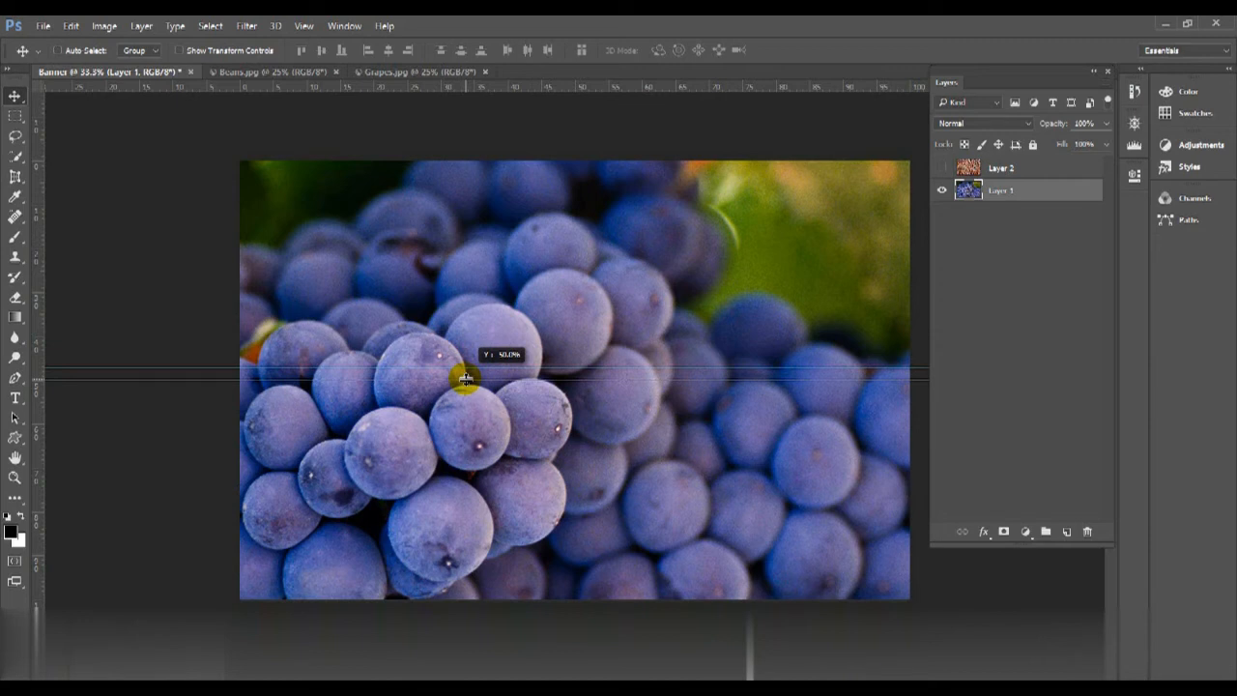
left_click_drag(465, 379, 465, 379)
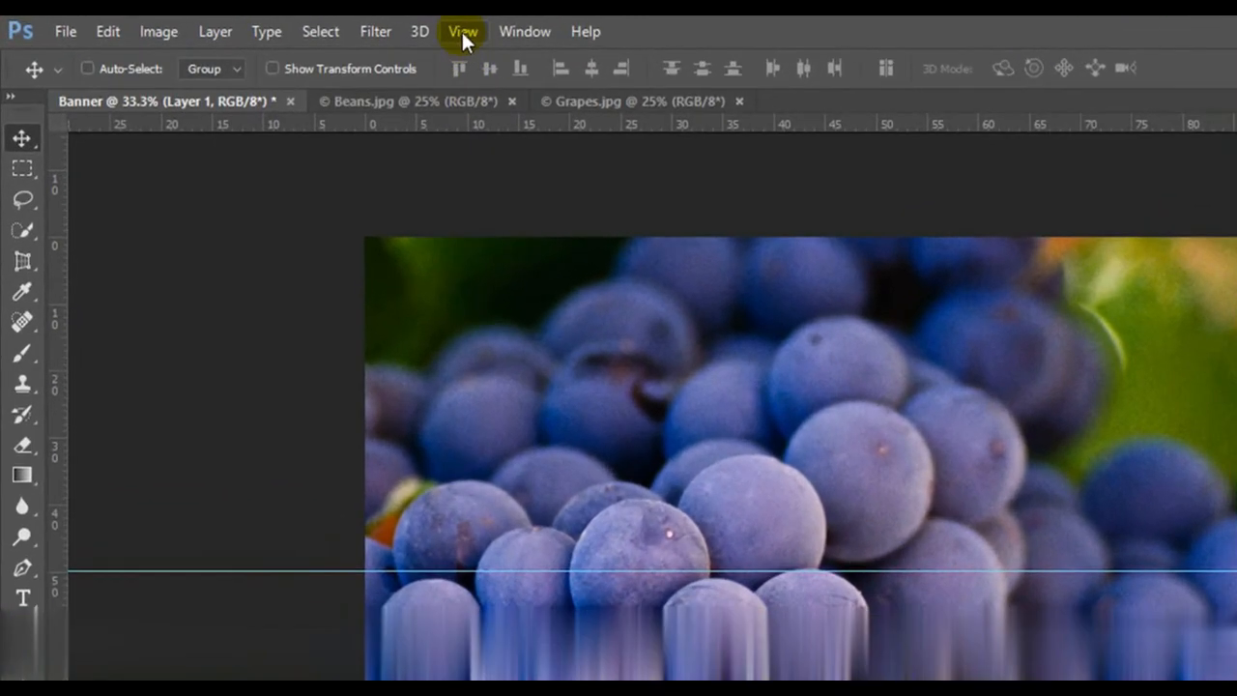
Add a new vertical guide at the 50% position of the Banner canvas.
left_click(462, 31)
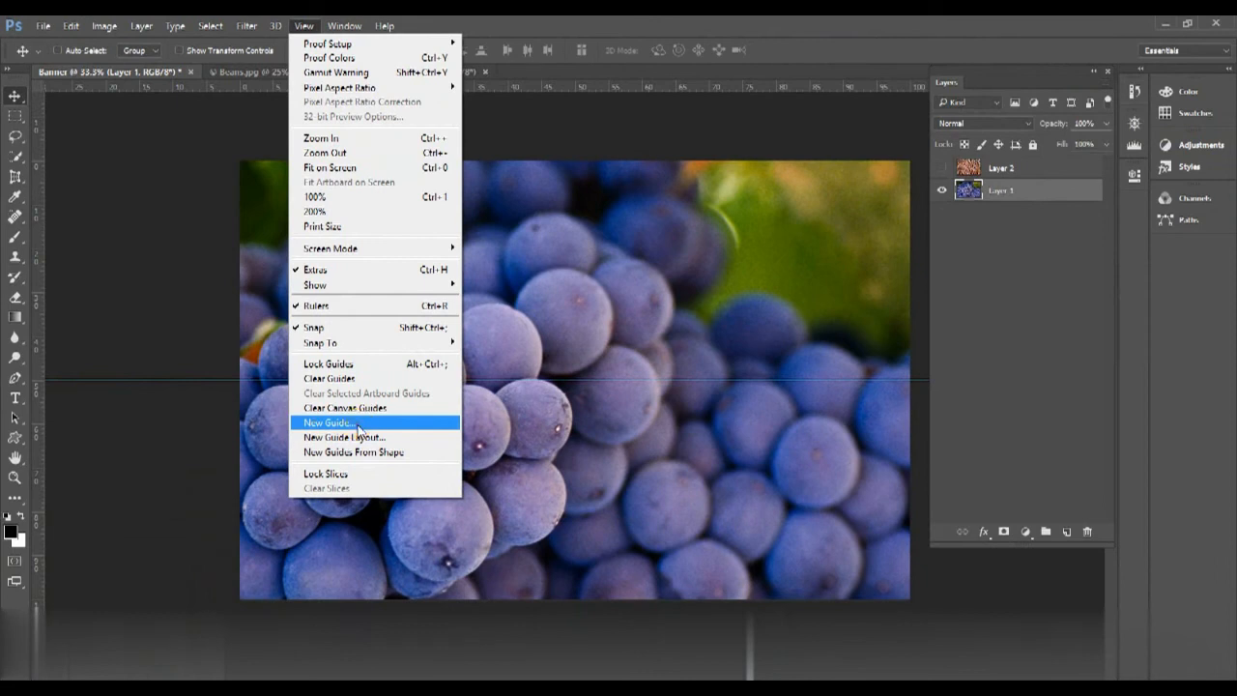
left_click(358, 424)
left_click_drag(498, 213, 471, 145)
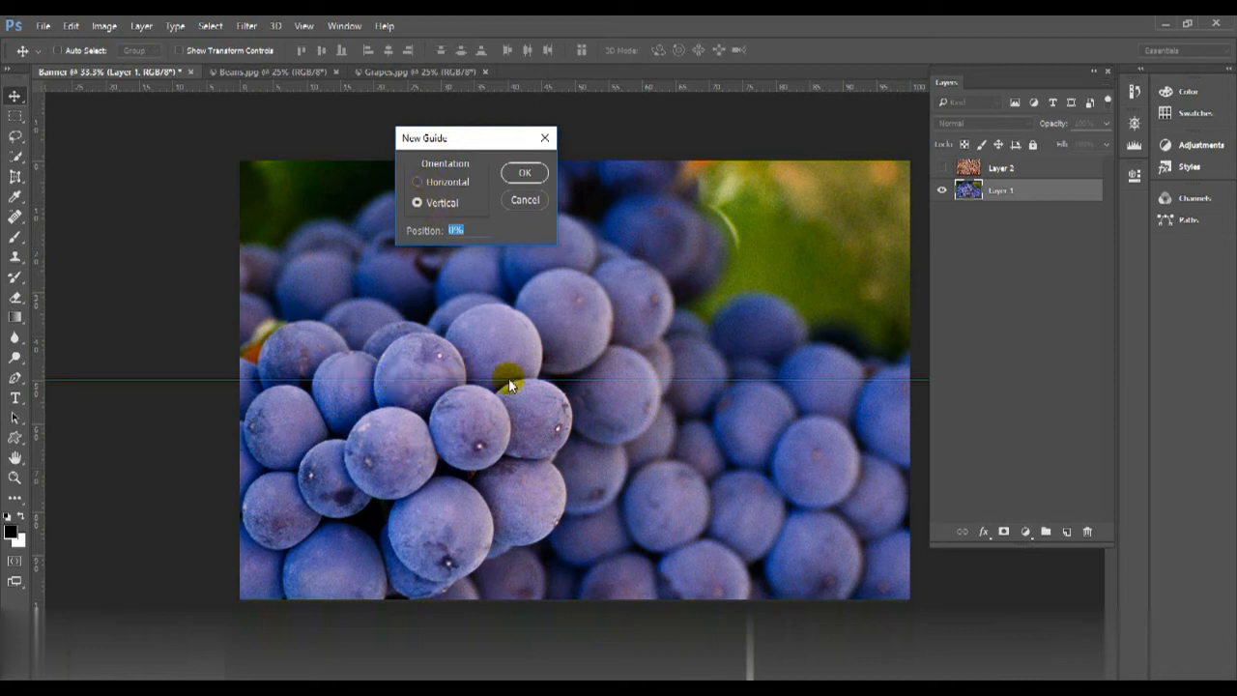
left_click(414, 180)
left_click_drag(473, 230, 447, 228)
type("50")
left_click(523, 173)
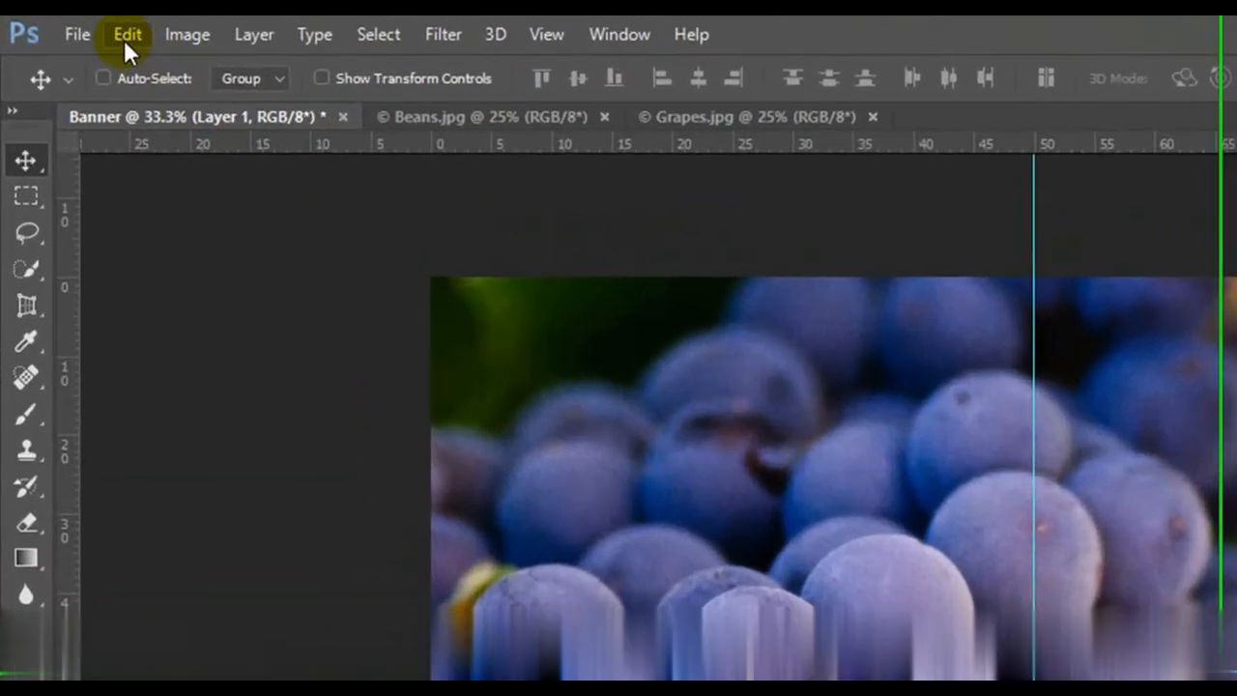
Scale the grapes layer down proportionally to about 69% from its two upper corners, keeping its lower edge in place.
left_click(124, 40)
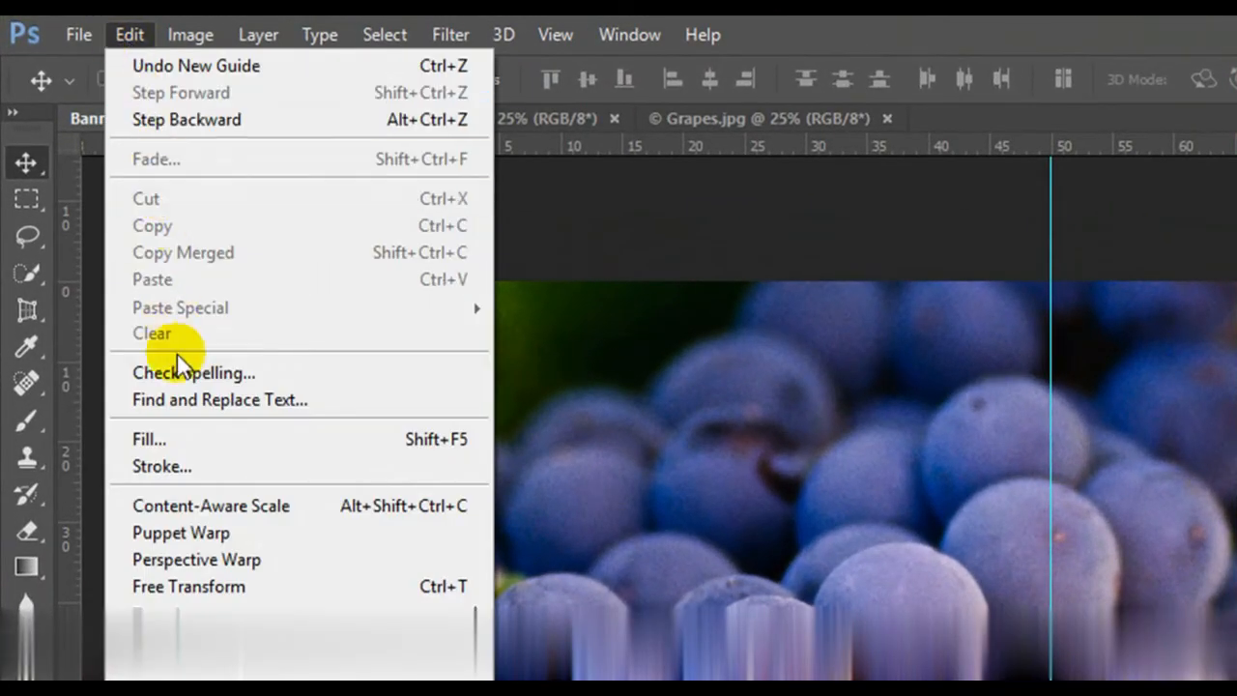
mouse_move(183, 613)
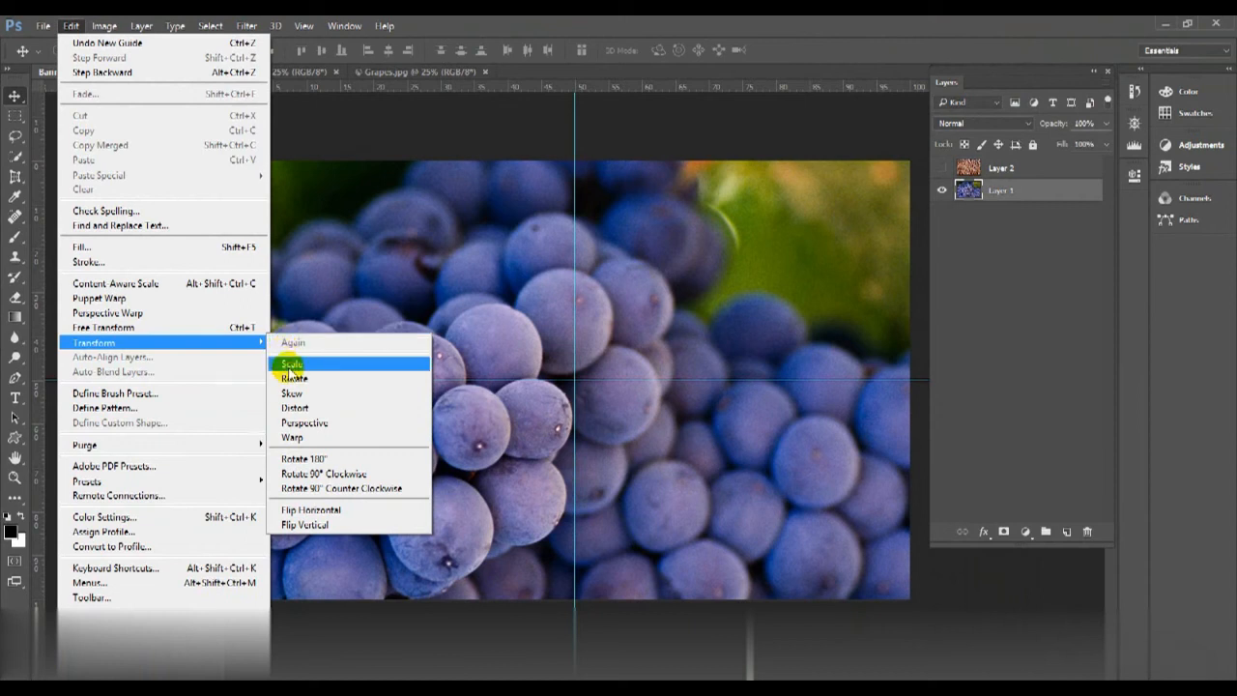
left_click(290, 365)
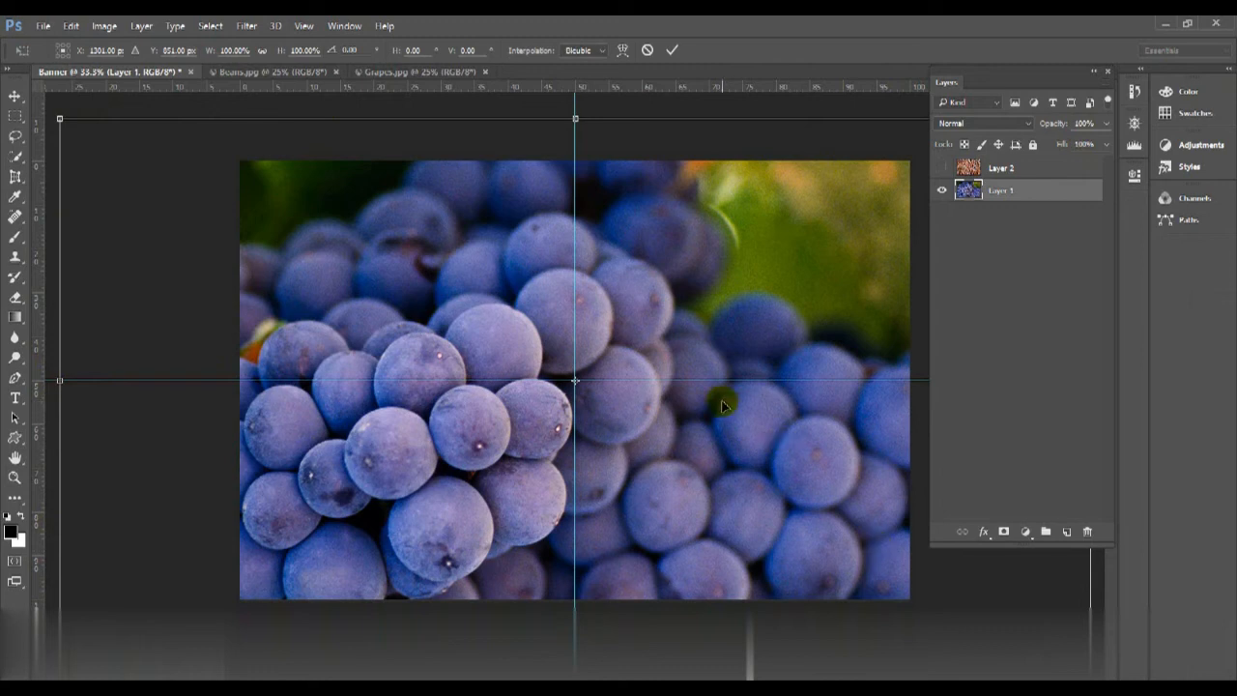
key("ctrl+minus")
key("ctrl+minus")
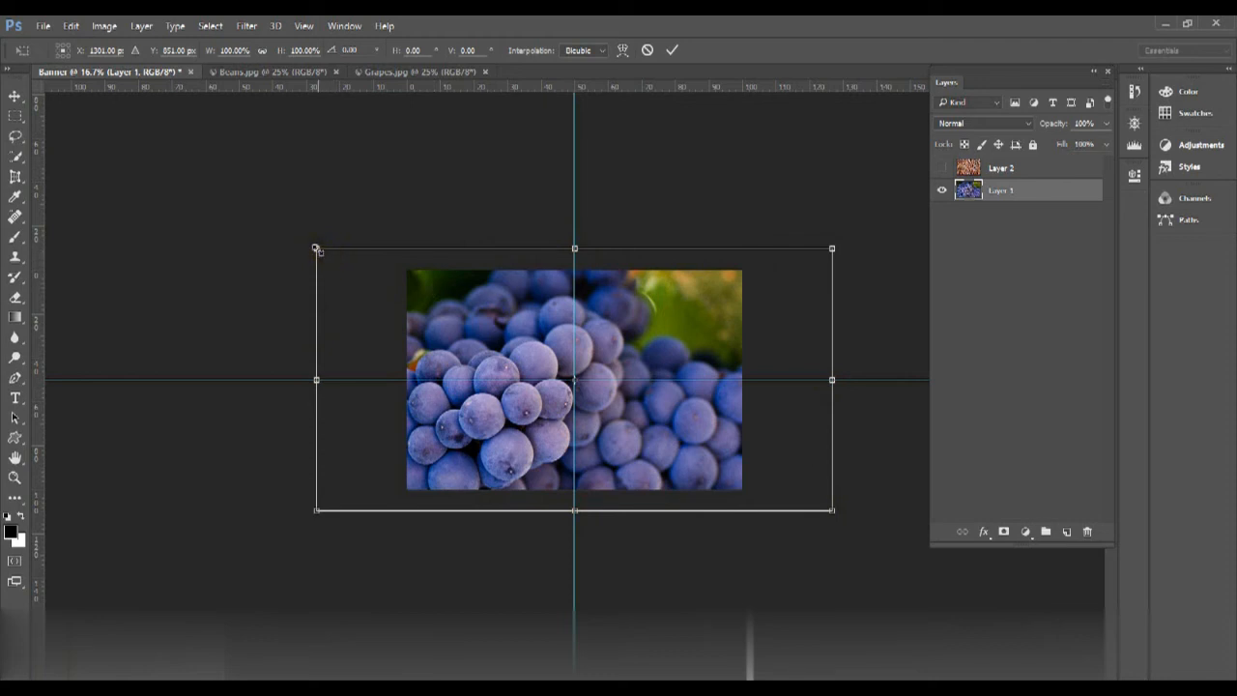
left_click_drag(319, 250, 391, 286)
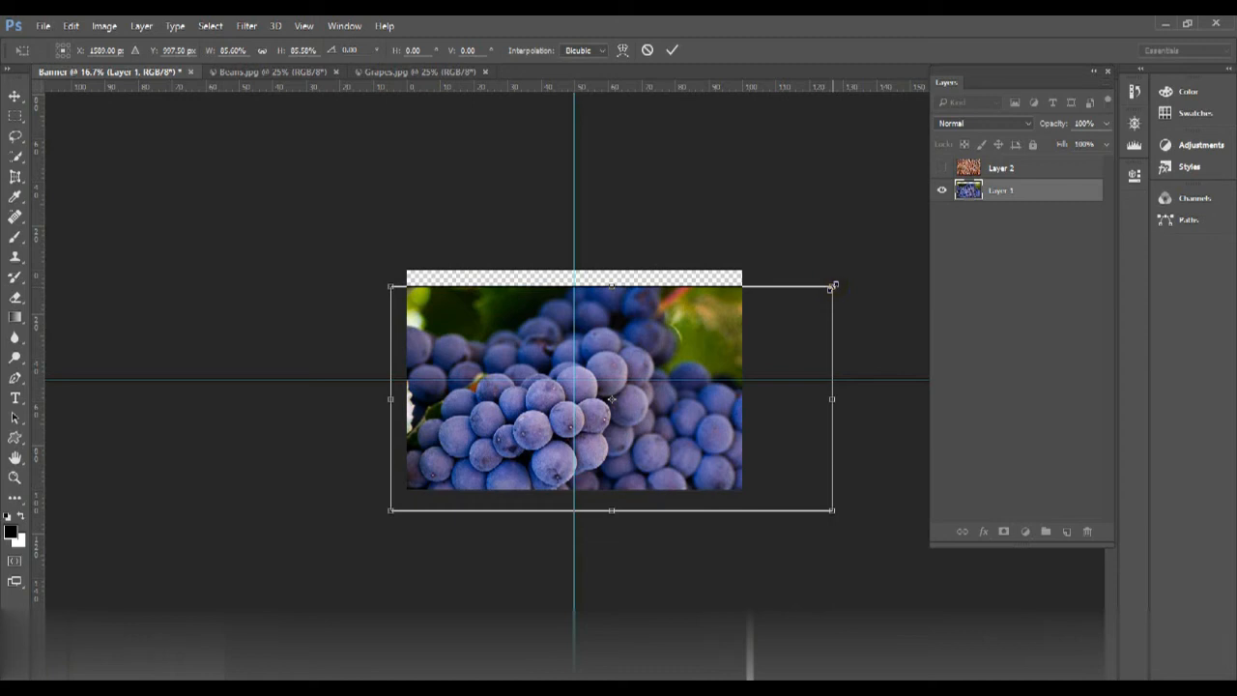
left_click_drag(832, 287, 745, 322)
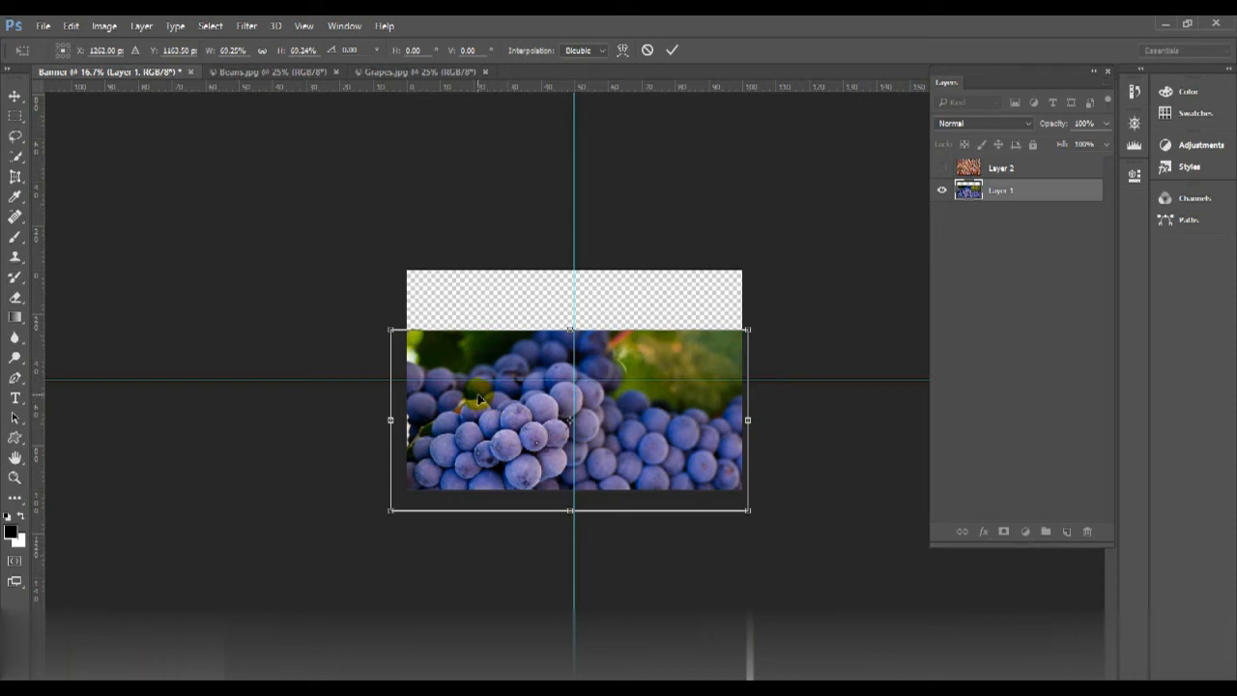
left_click(672, 50)
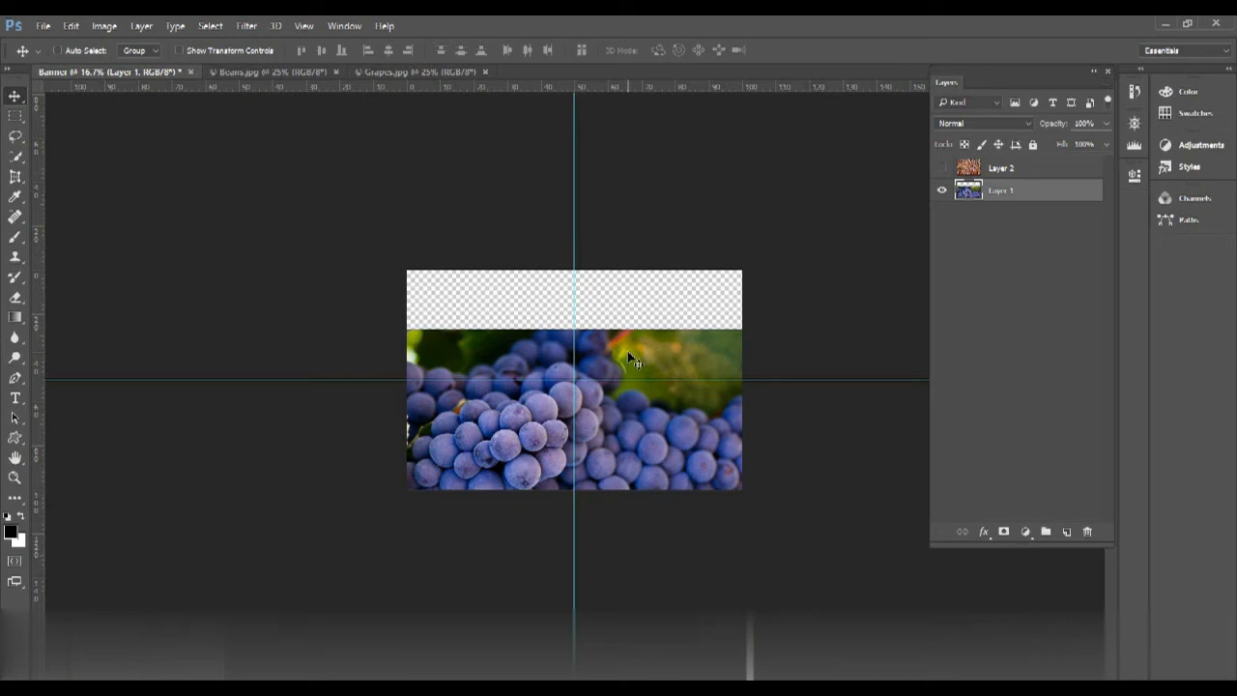
key("ctrl+plus")
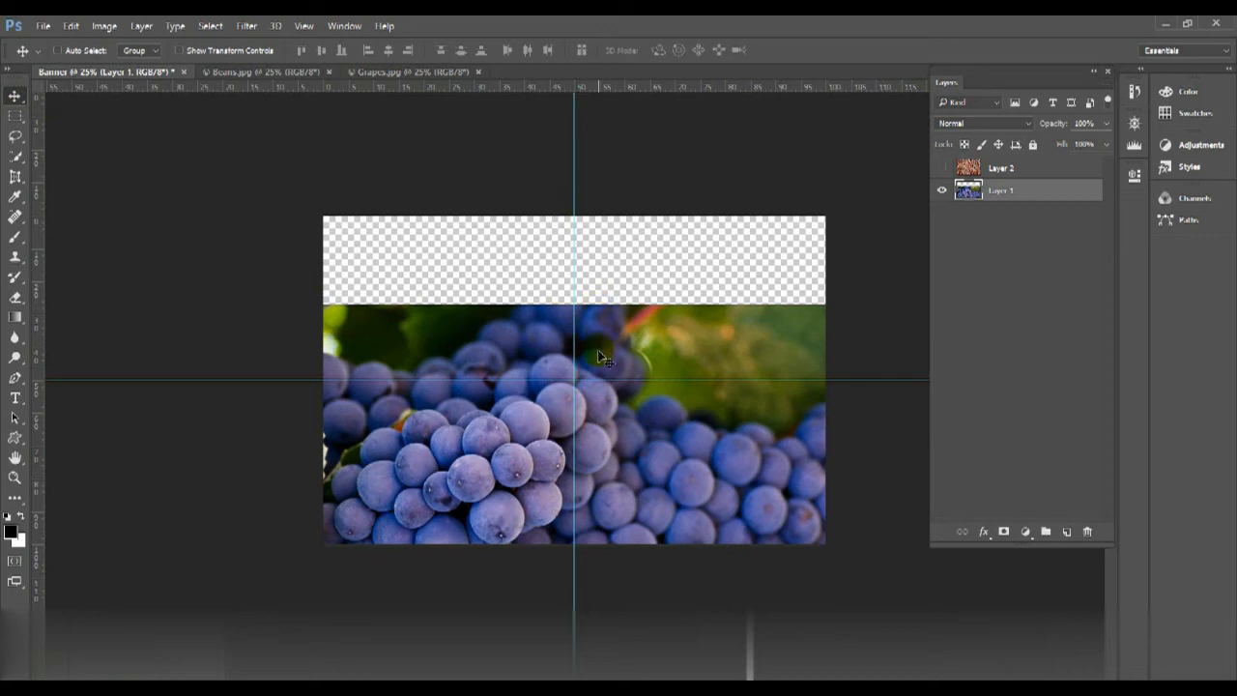
Move the grapes layer up until its lower edge meets the horizontal centre guide.
left_click_drag(601, 361, 599, 215)
left_click_drag(602, 354, 601, 304)
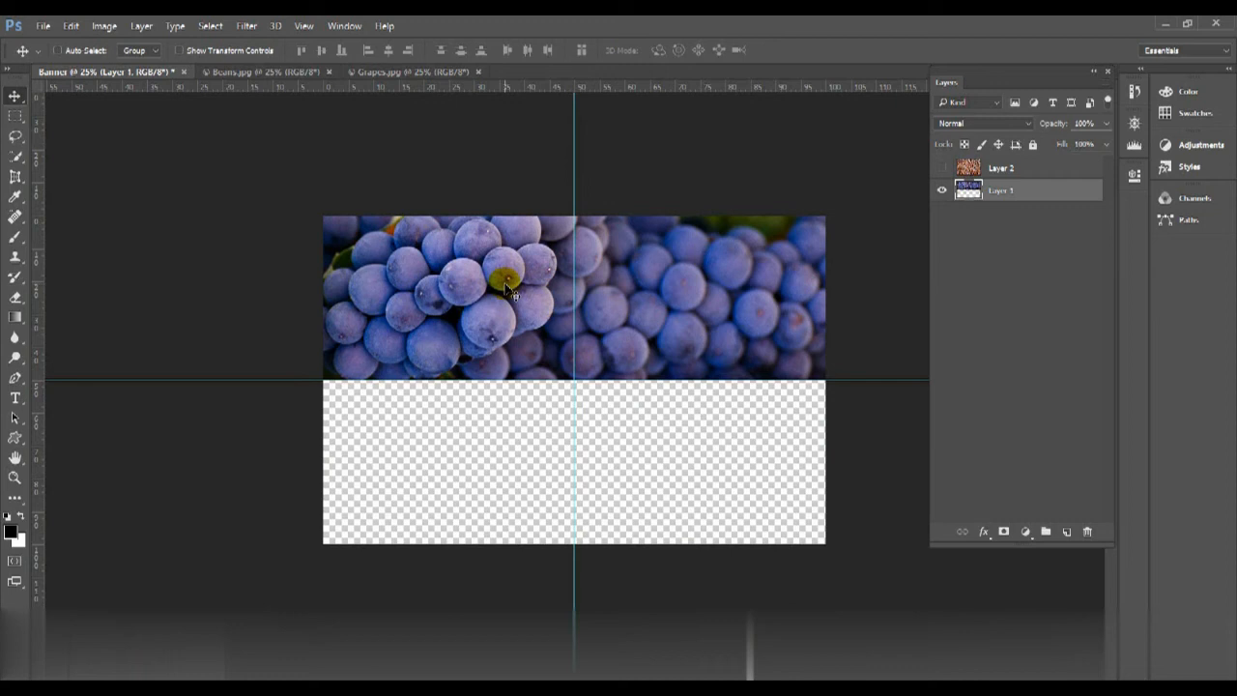
Show the beans layer, Layer 2, and scale it proportionally around its centre to about 67.5%.
left_click(1029, 171)
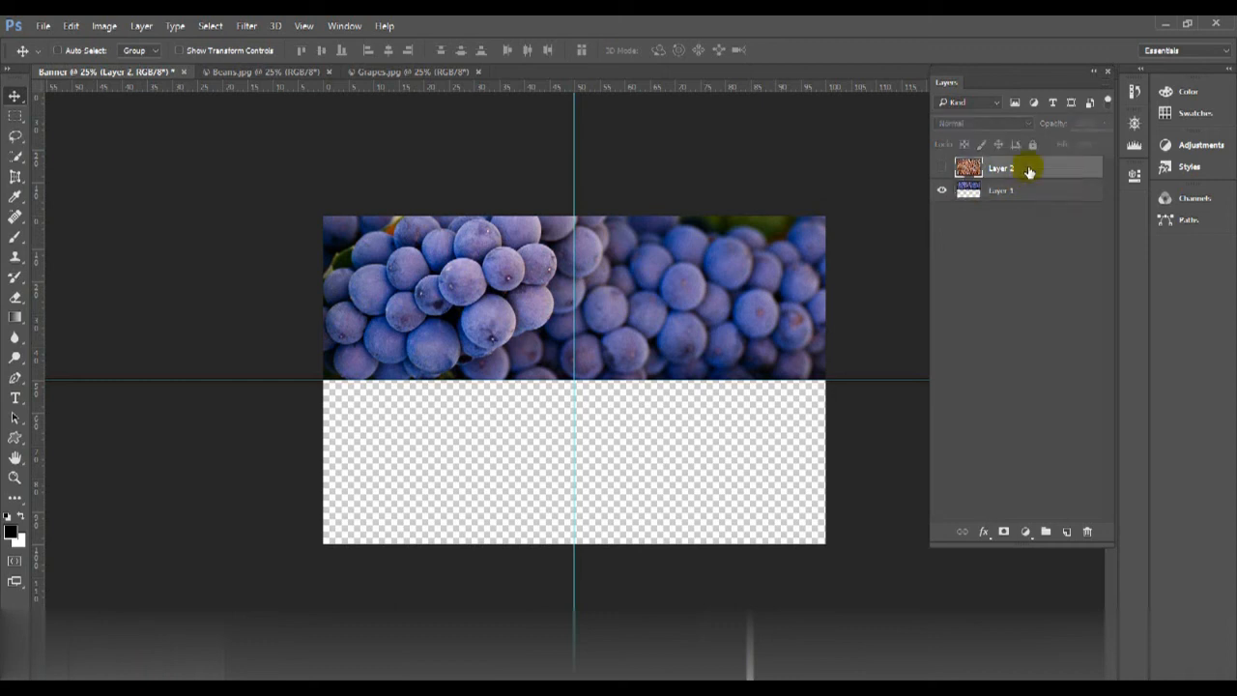
left_click(943, 170)
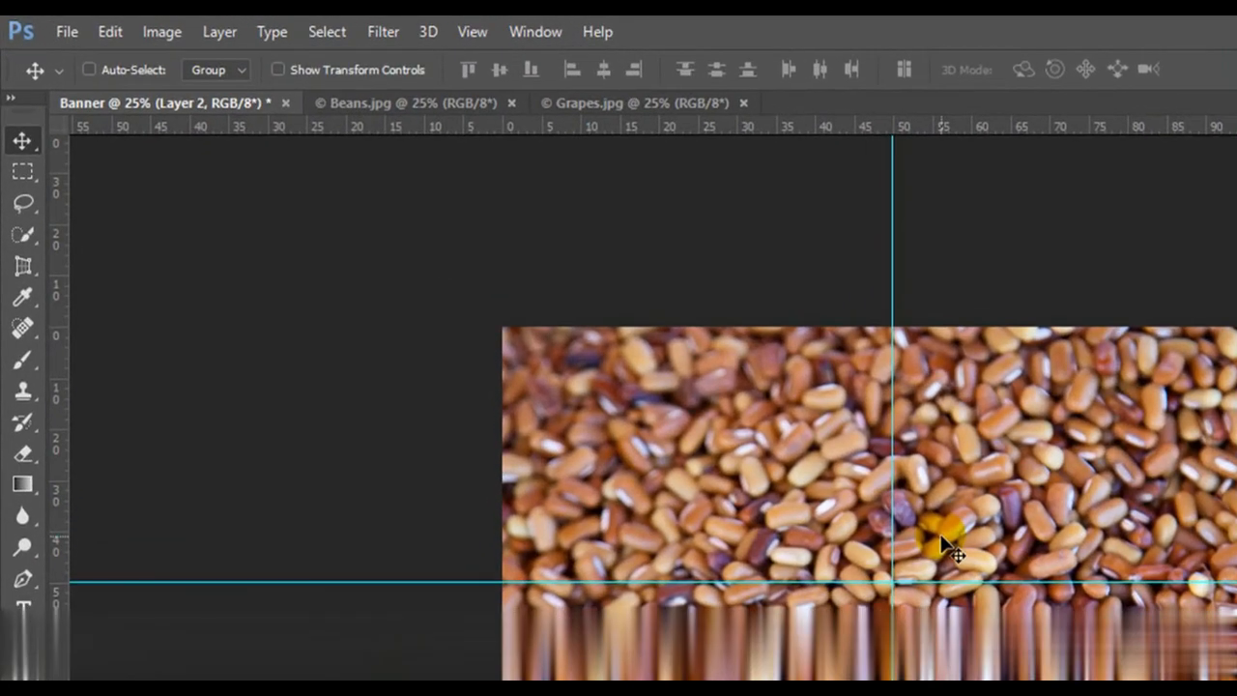
left_click(112, 30)
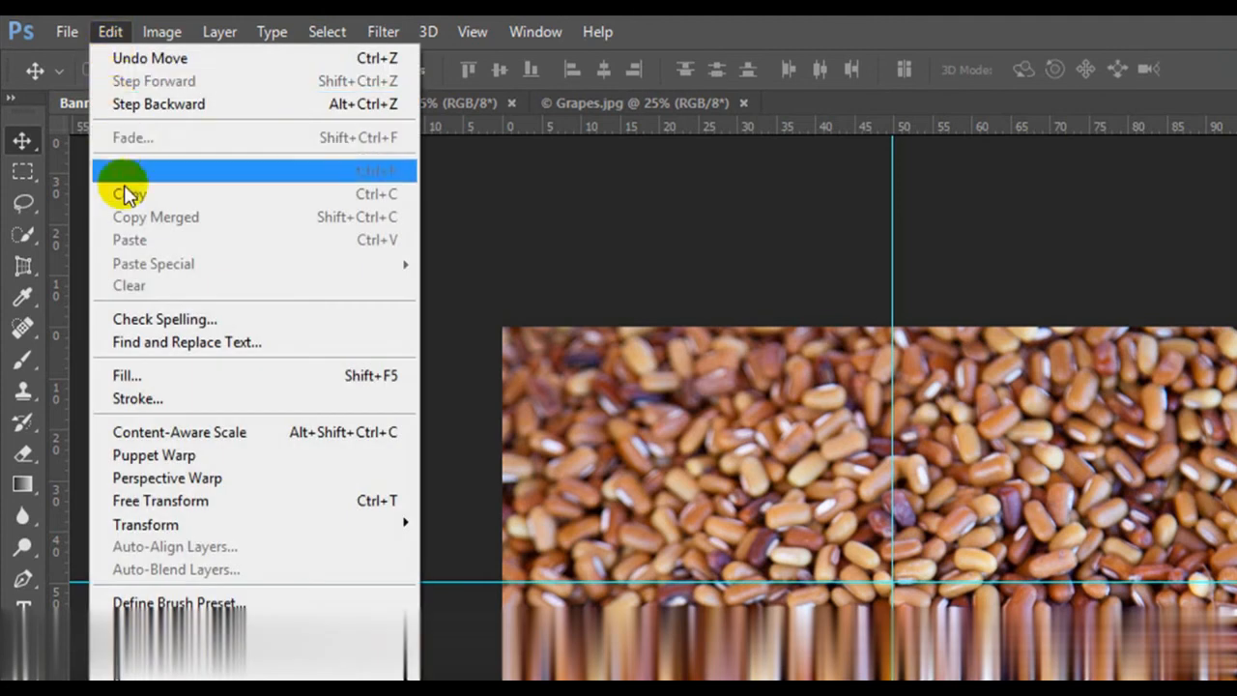
mouse_move(284, 523)
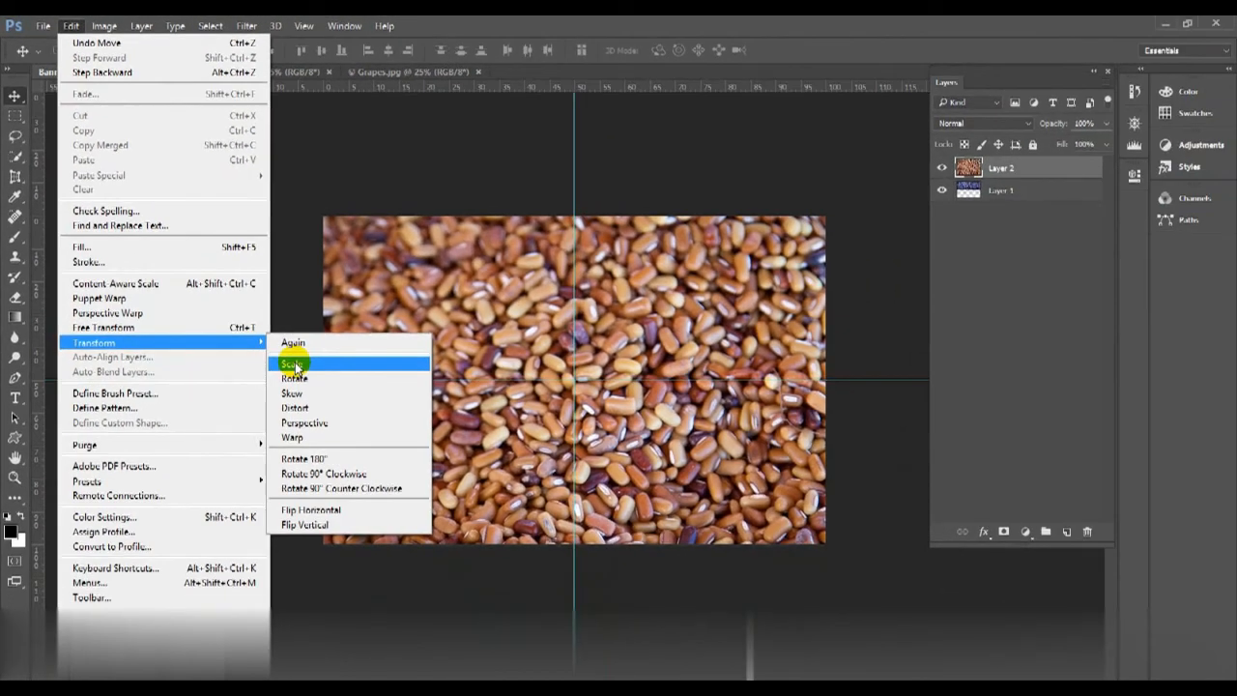
left_click(428, 158)
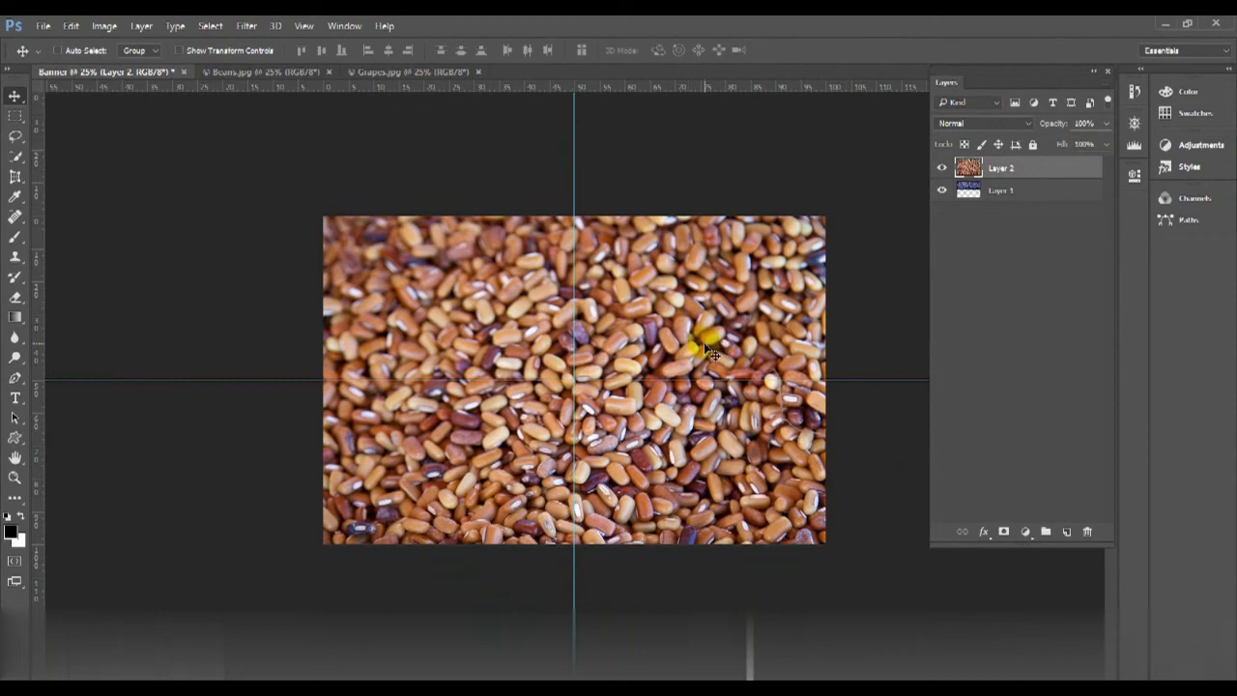
key("ctrl")
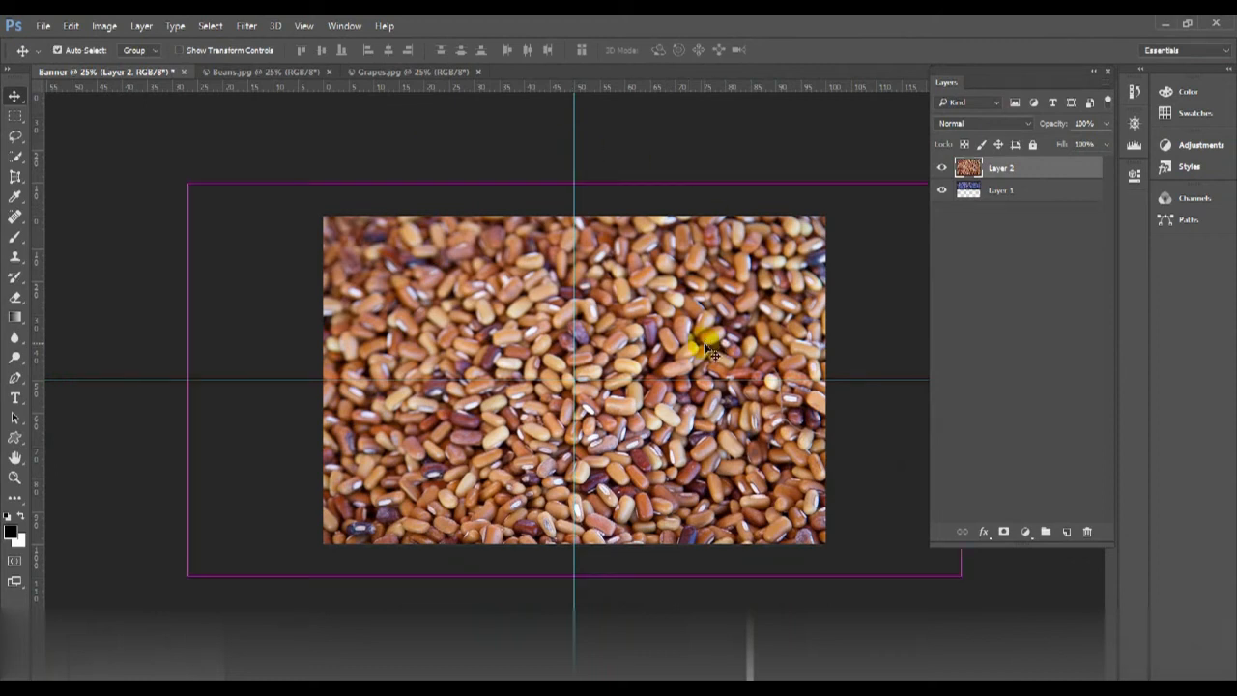
key("ctrl+t")
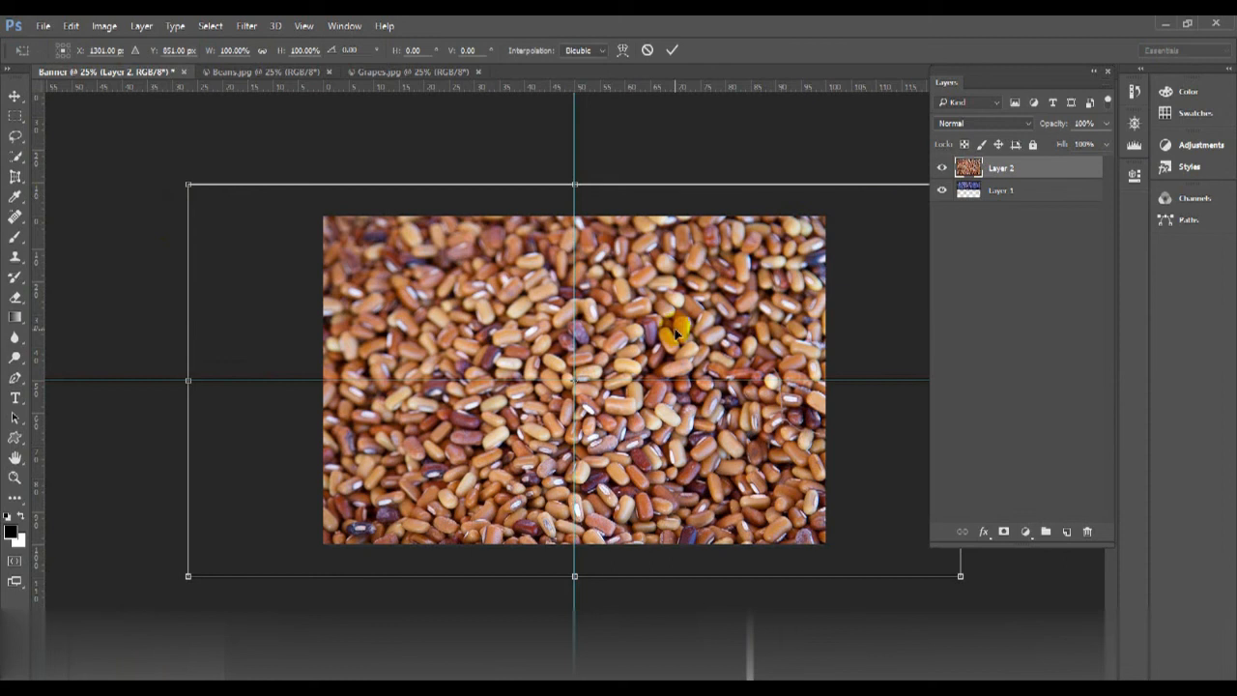
key("ctrl+minus")
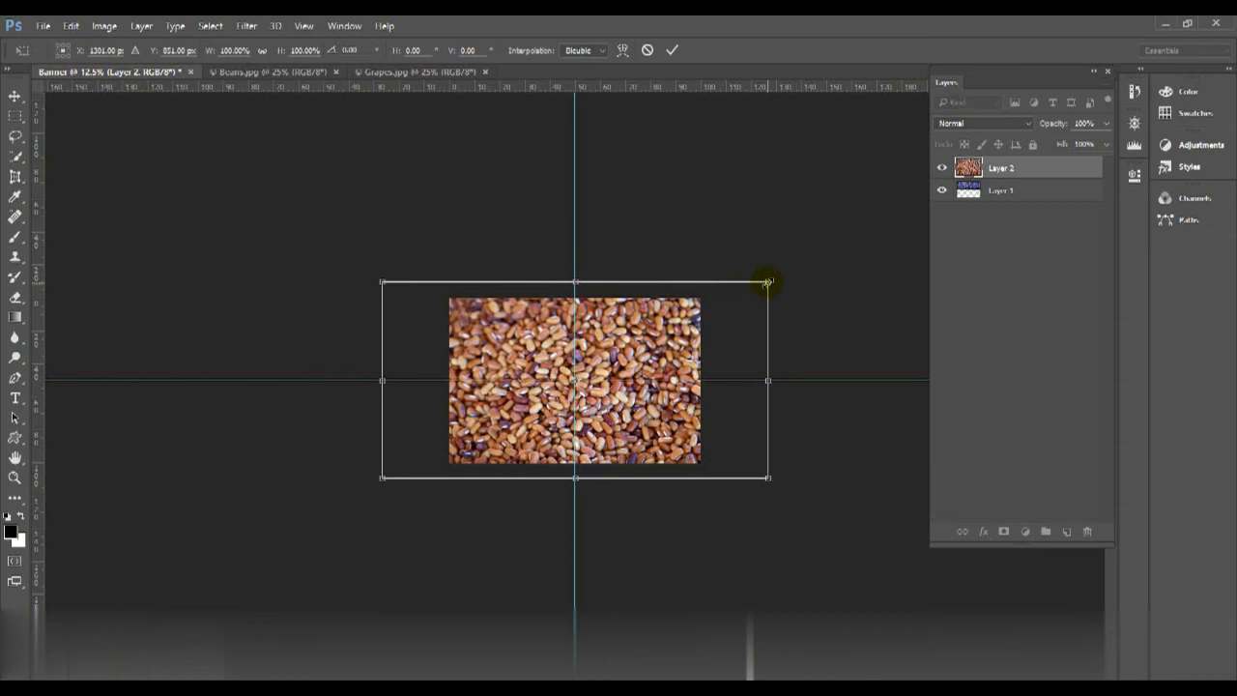
left_click_drag(768, 282, 696, 297)
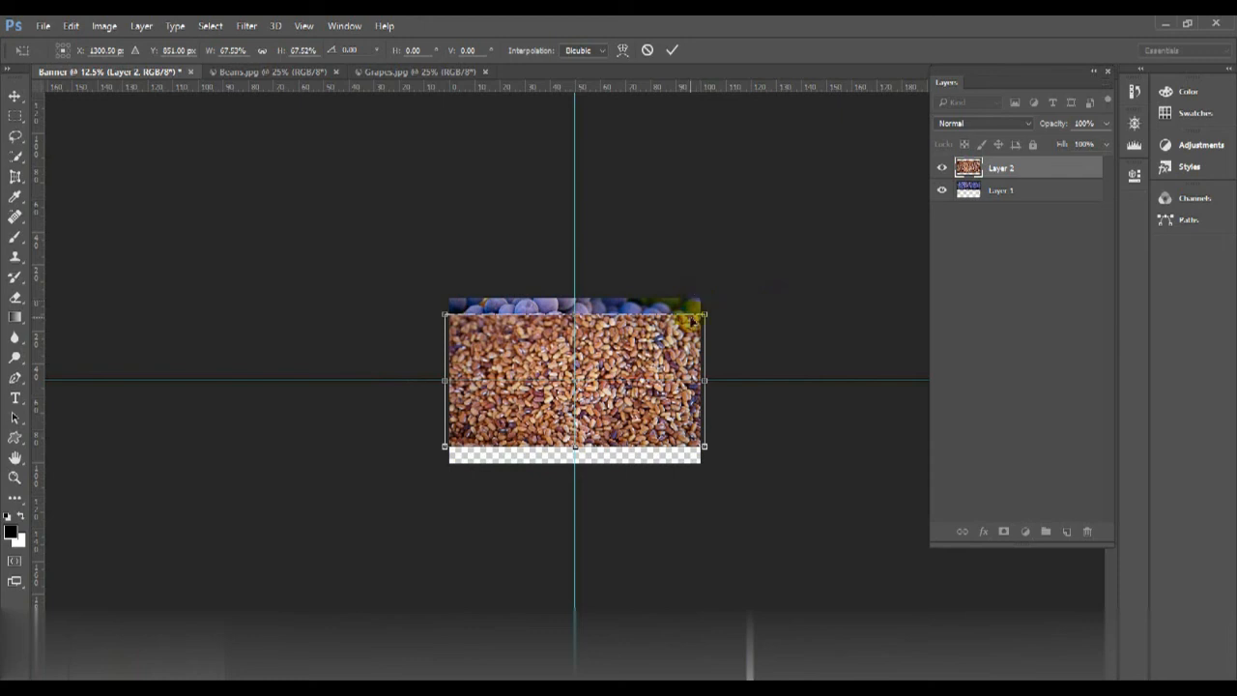
left_click(669, 50)
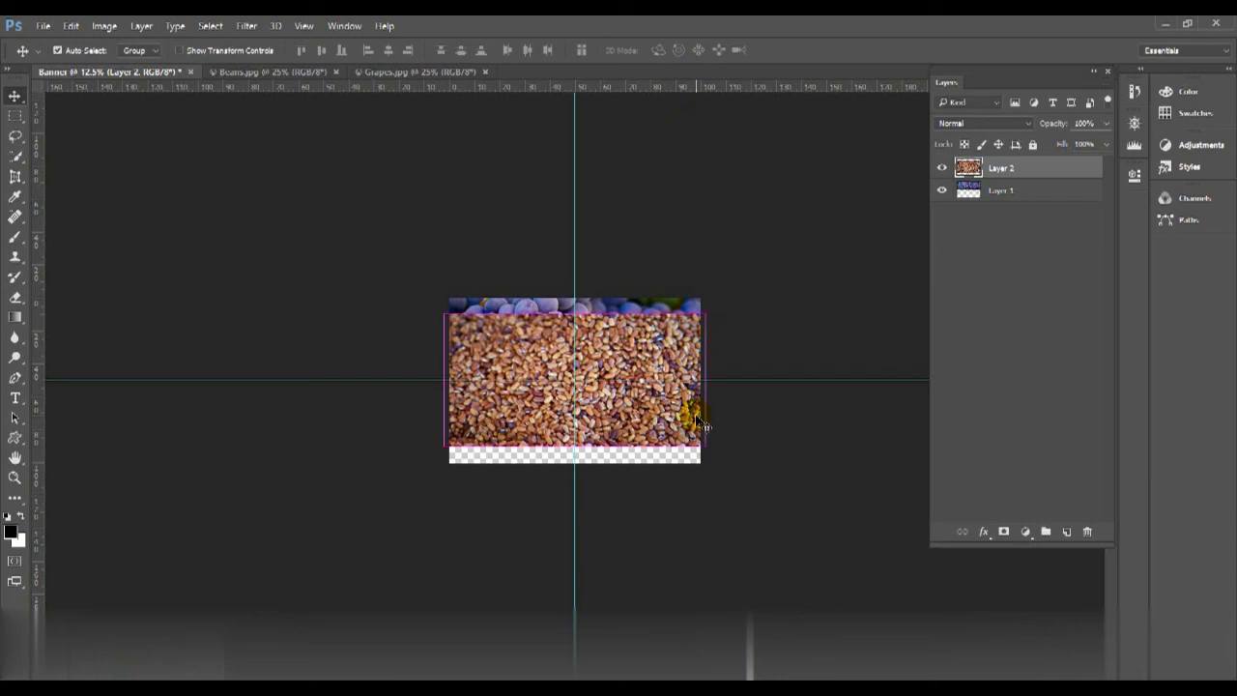
Move the beans layer up until its lower edge meets the horizontal centre guide, covering the grapes.
key("ctrl+0")
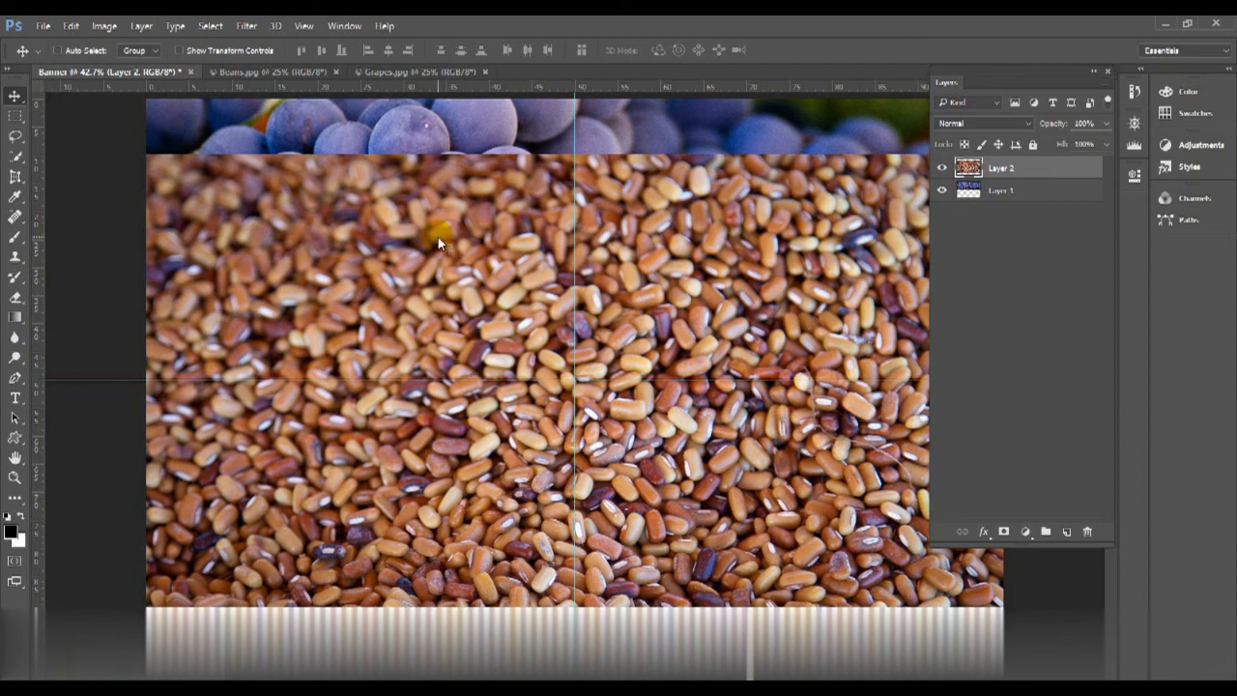
key("shift+Up")
key("shift+Up")
key("shift+Up")
key("shift+Up")
key("shift+Up")
key("shift+Up")
key("shift+Up")
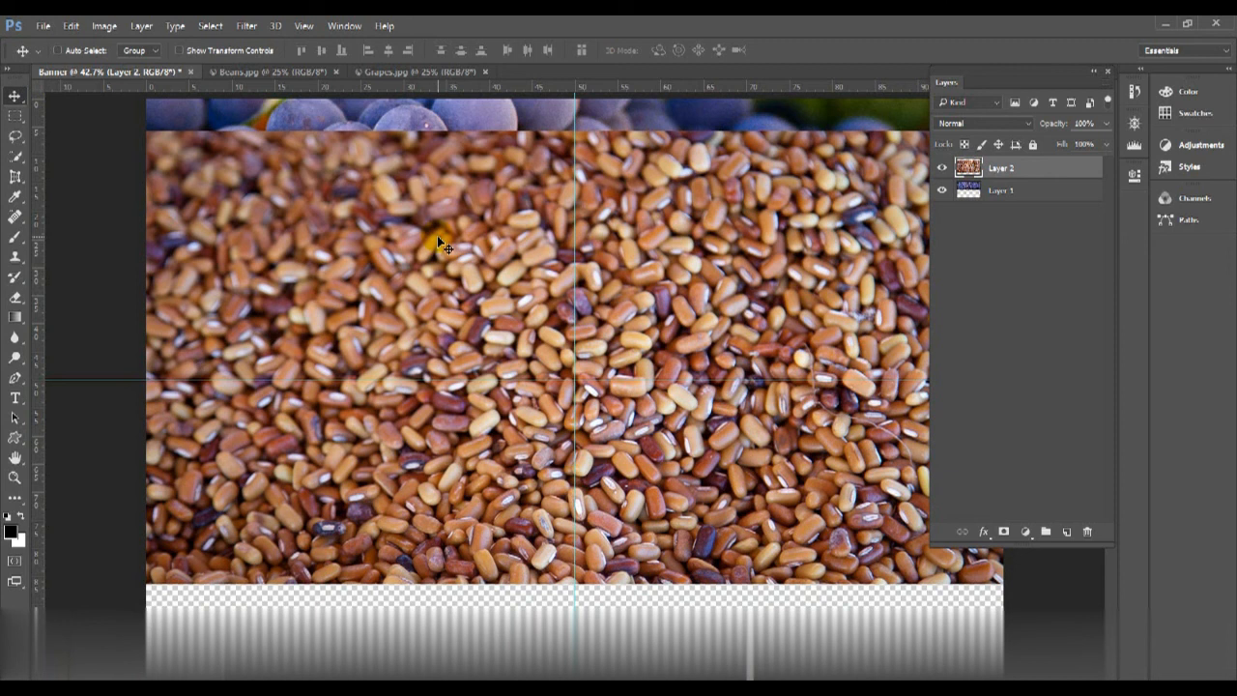
left_click_drag(483, 300, 476, 196)
left_click_drag(495, 352, 497, 254)
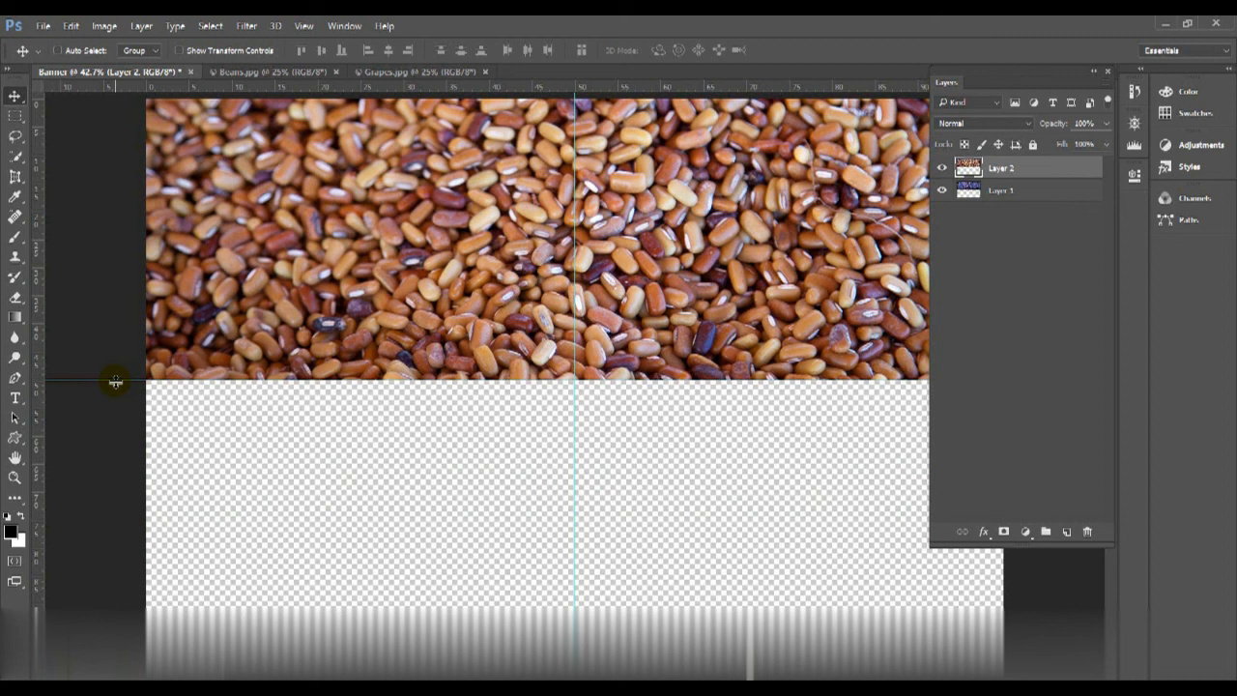
Hide the guides in the Banner document and show them again.
key("ctrl+semicolon")
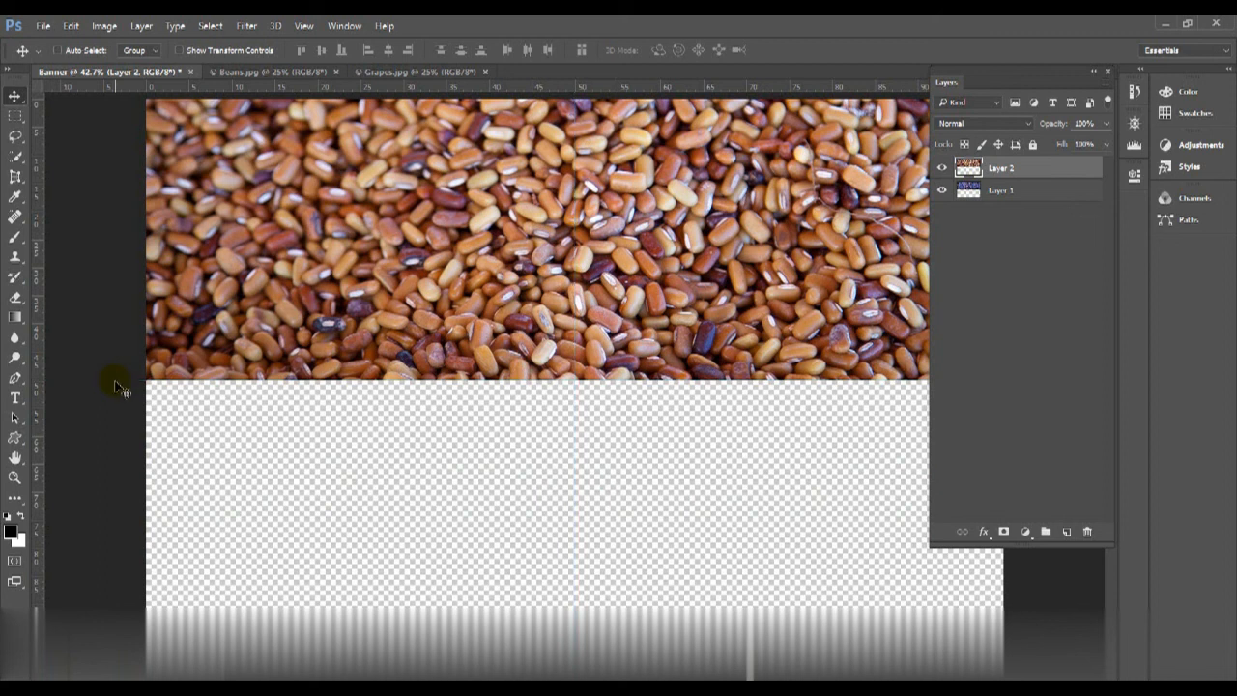
key("ctrl")
key("ctrl+semicolon")
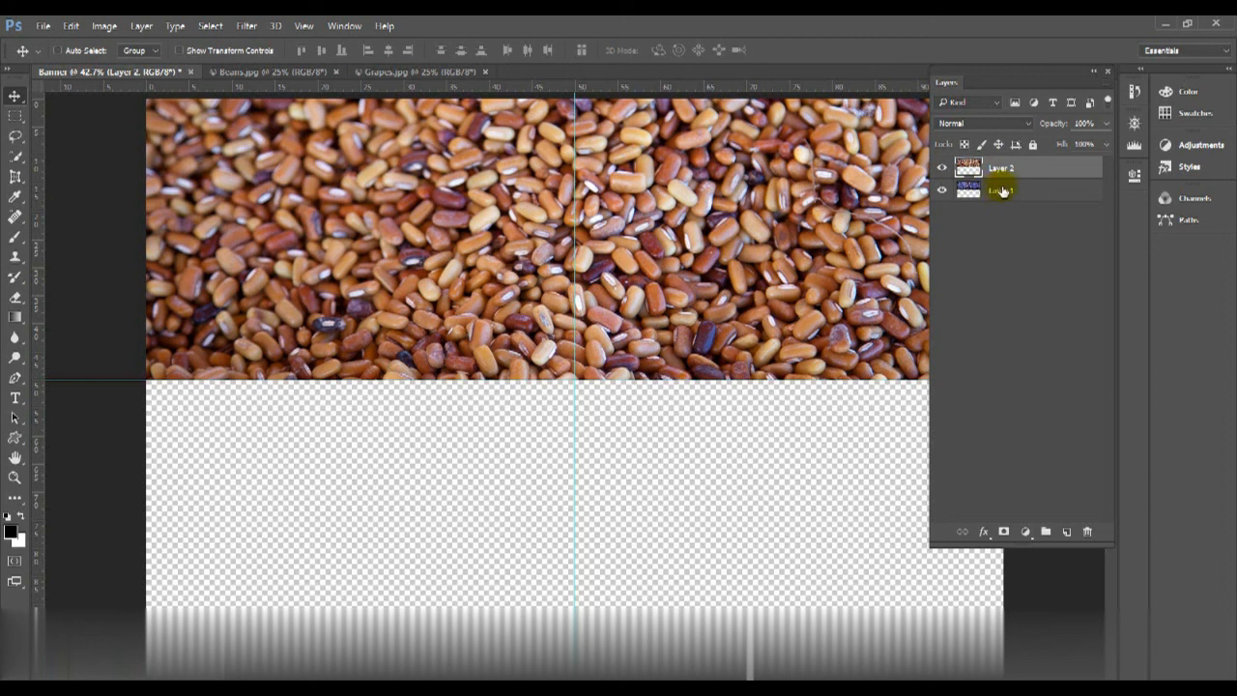
Rename Layer 1, which holds the grapes image, as Graps.
left_click(1003, 198)
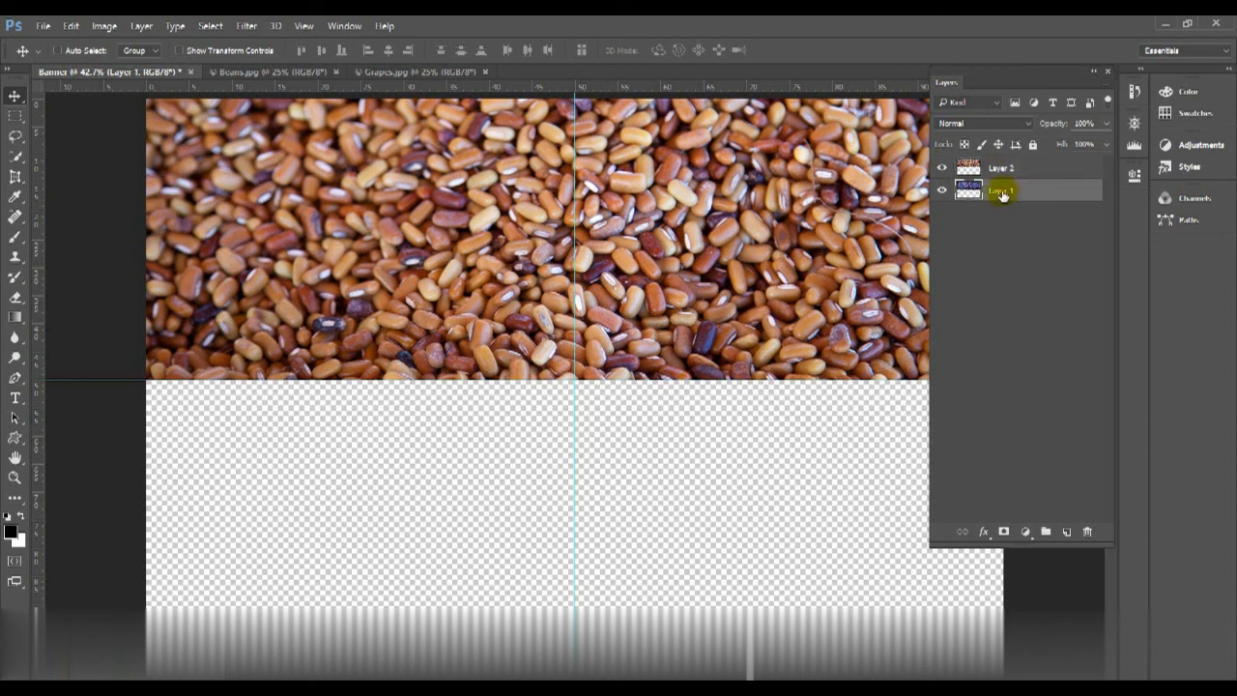
left_click(1005, 194)
double_click(1002, 192)
type("Beans")
key("Return")
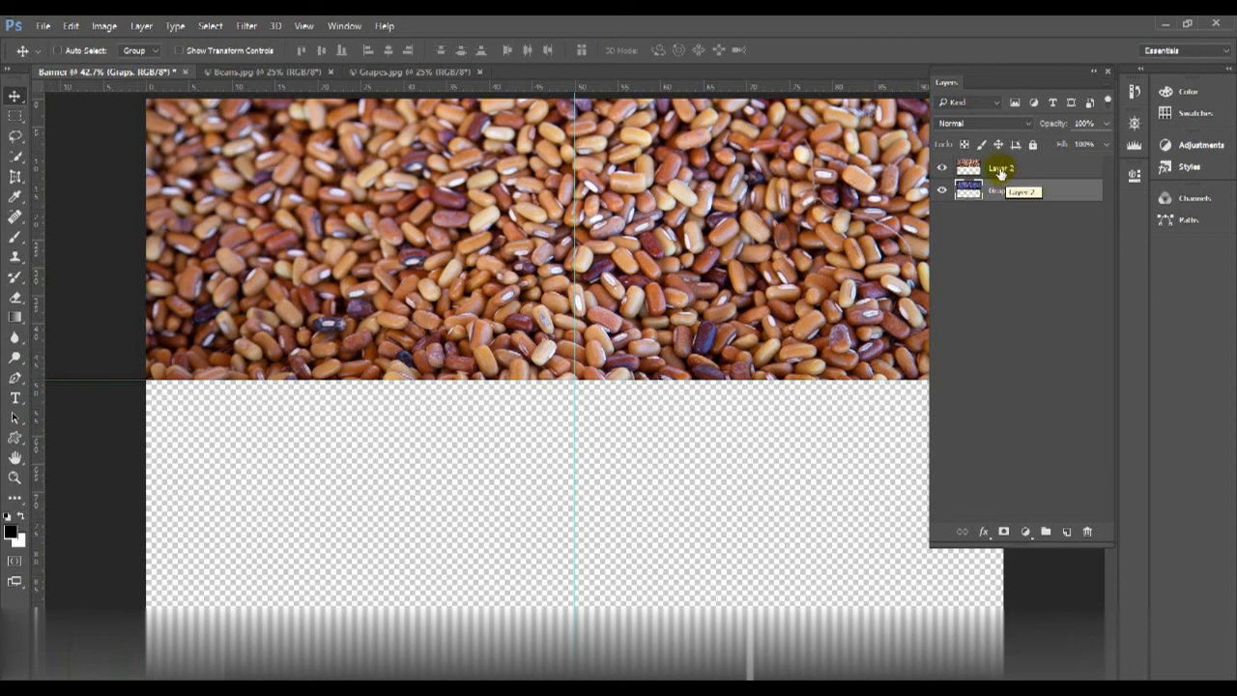
Rename Layer 2 as Beans and delete that layer from the document.
double_click(1000, 170)
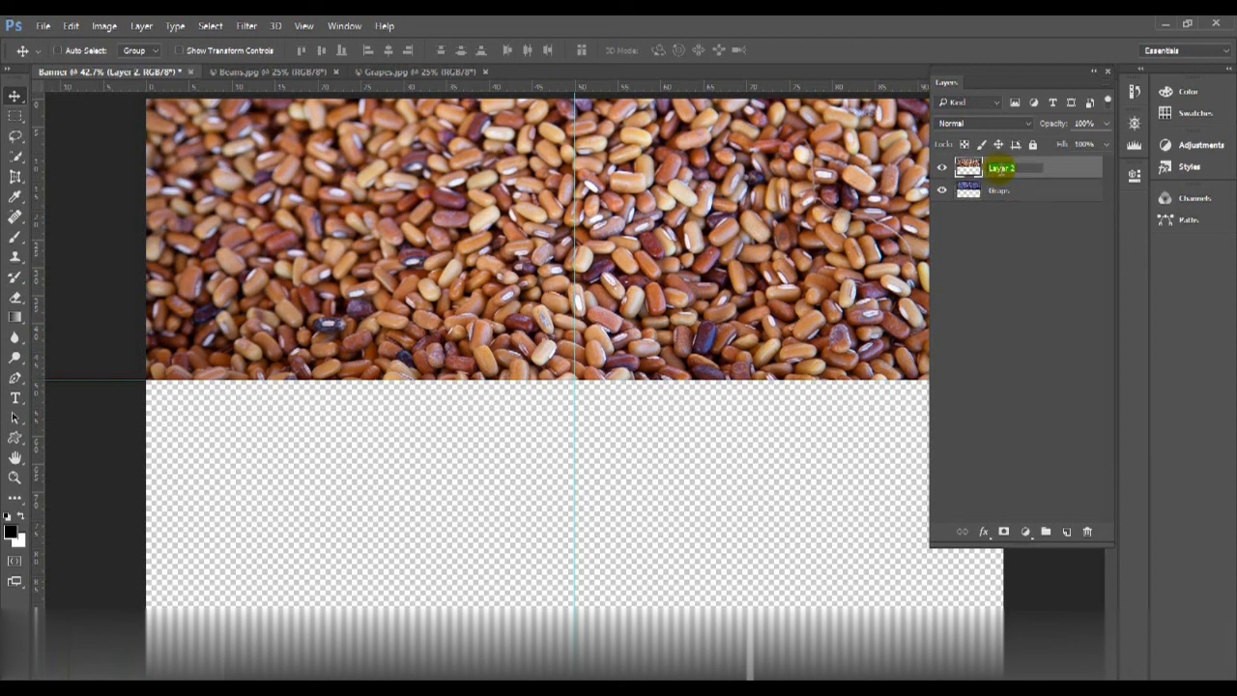
type("Beans")
key("Return")
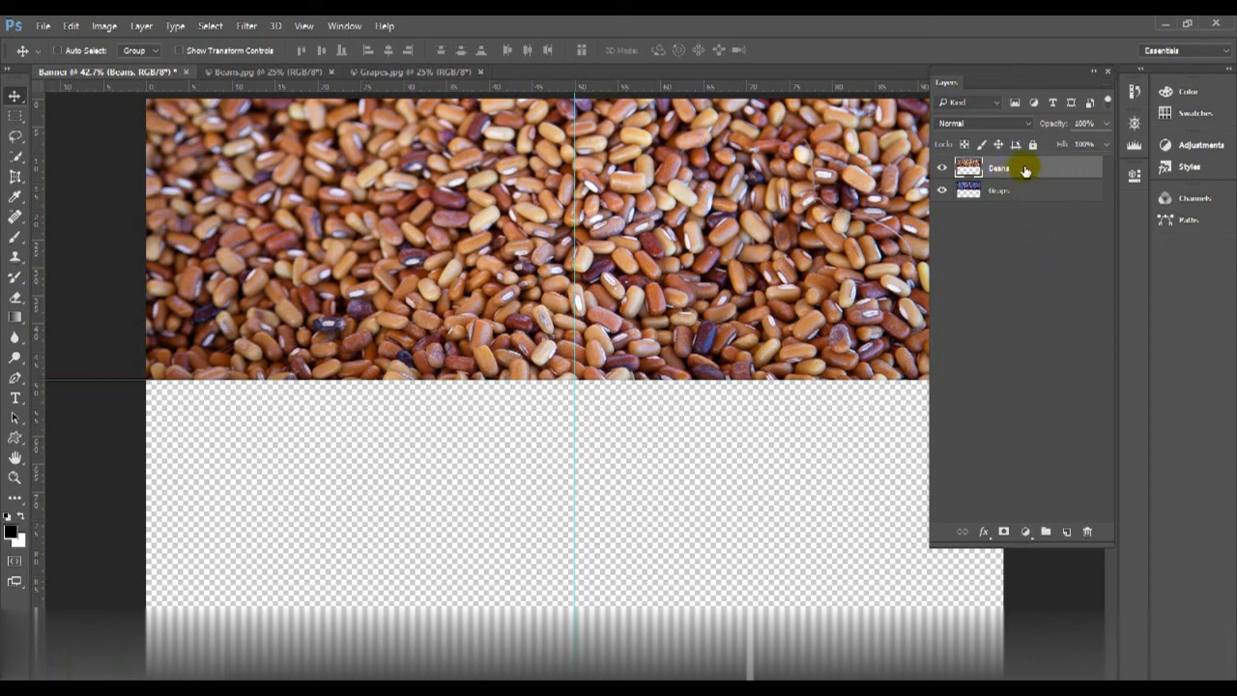
left_click_drag(1026, 170, 1087, 539)
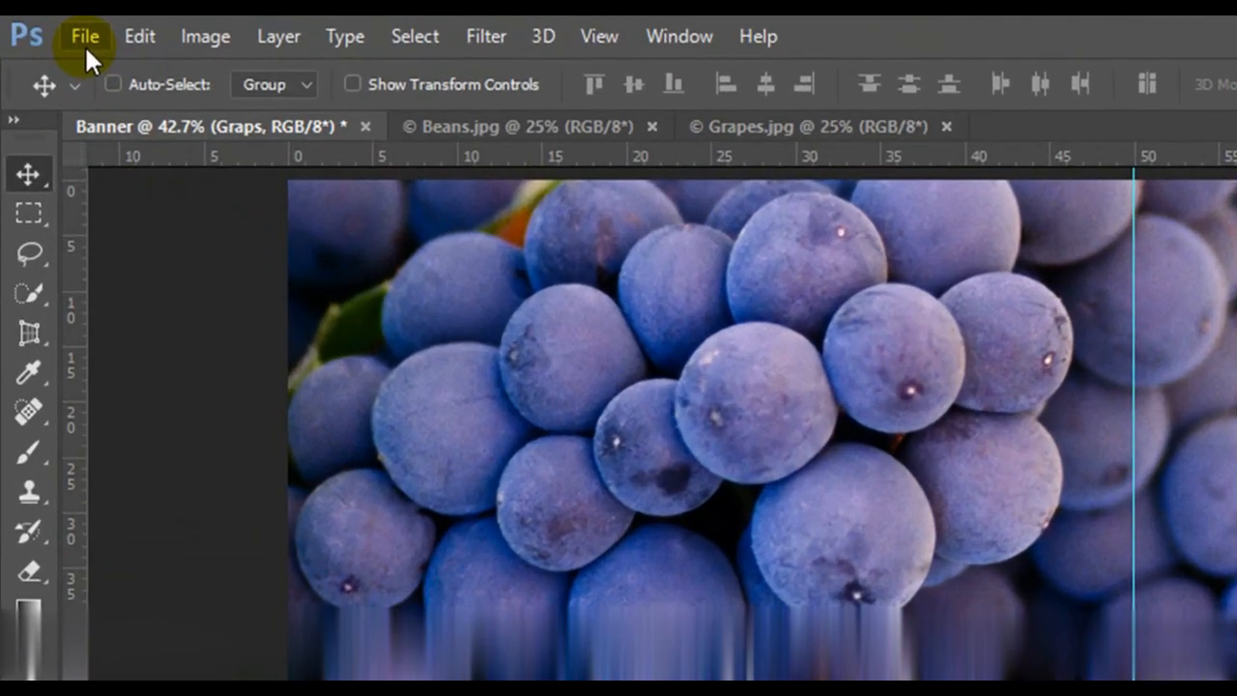
Save the document as Banner in Photoshop PSD format in the 06 Layers folder, with Maximize Compatibility on.
left_click(42, 26)
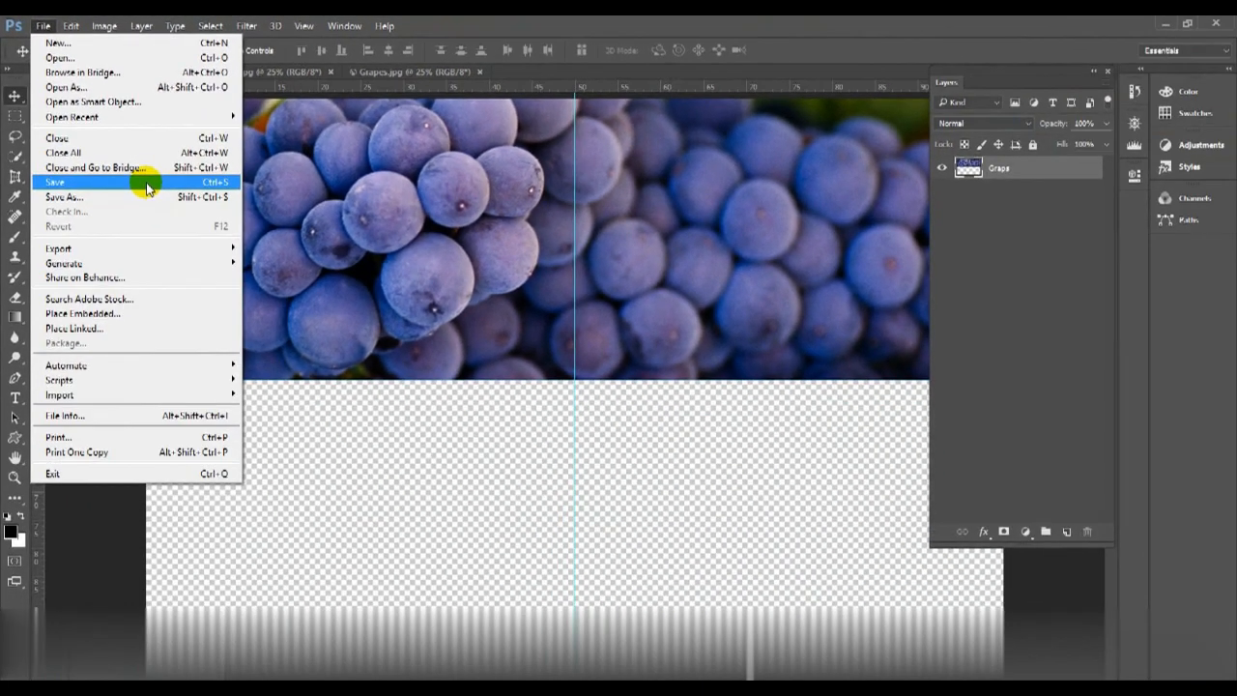
left_click(147, 187)
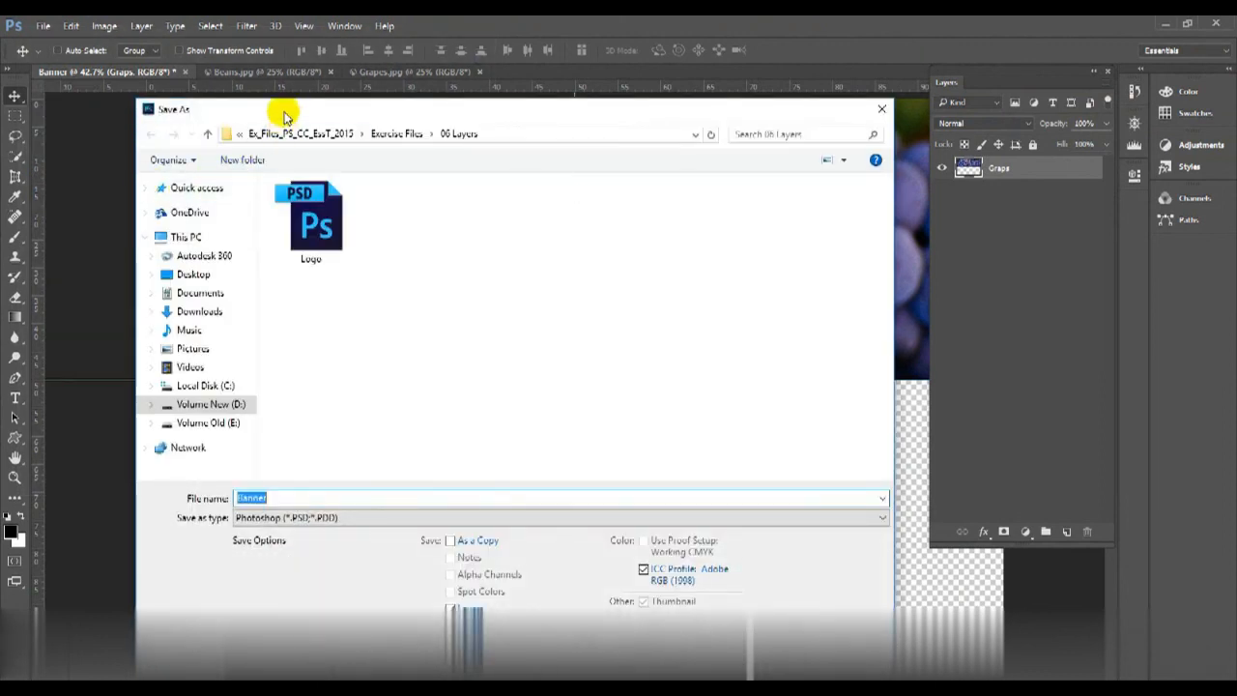
left_click_drag(346, 116, 388, 106)
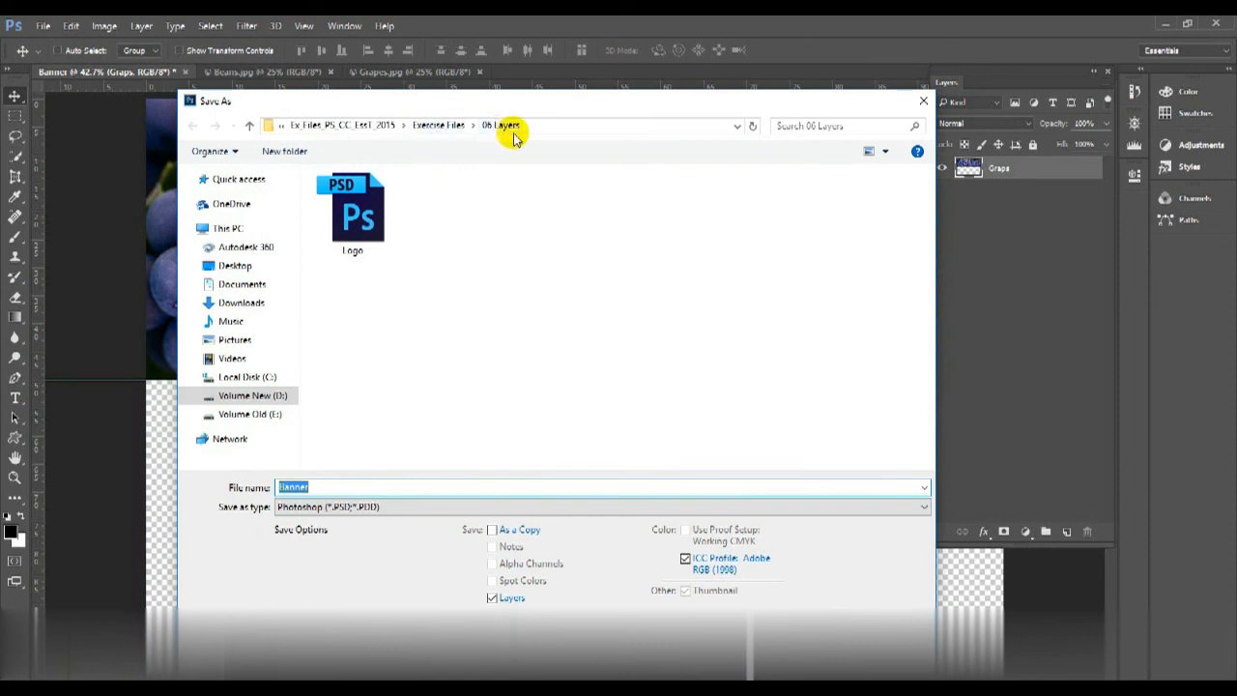
left_click(322, 487)
left_click(322, 487)
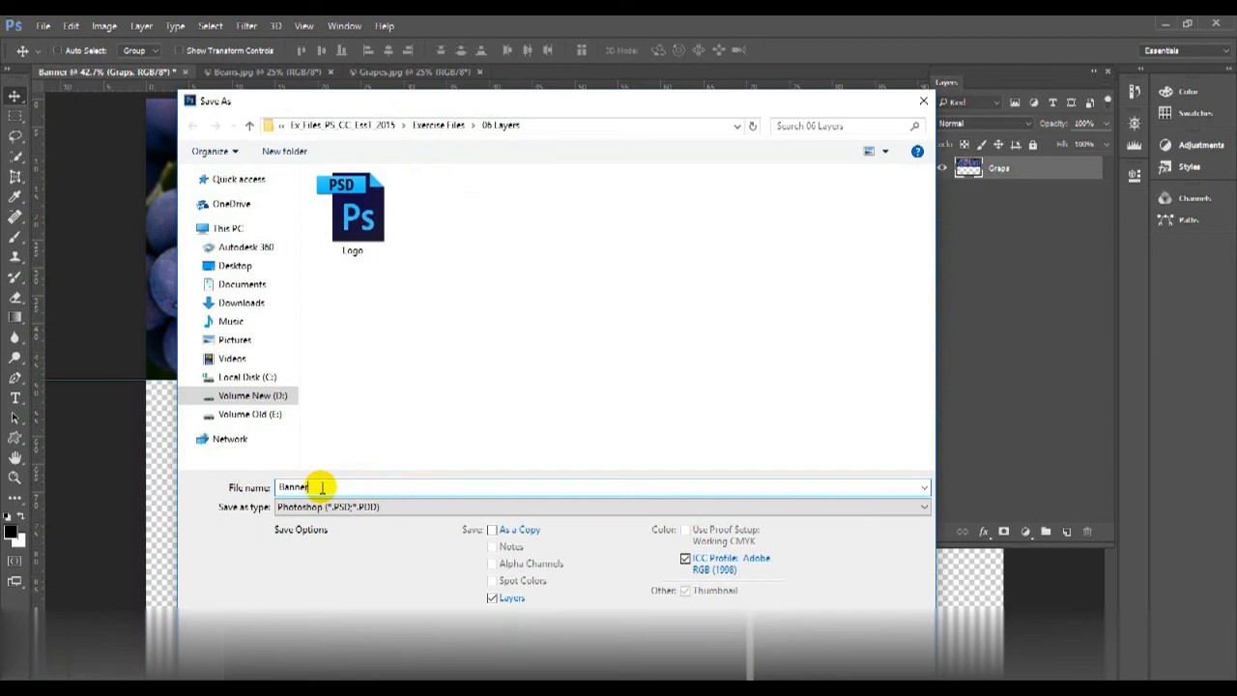
key("Tab")
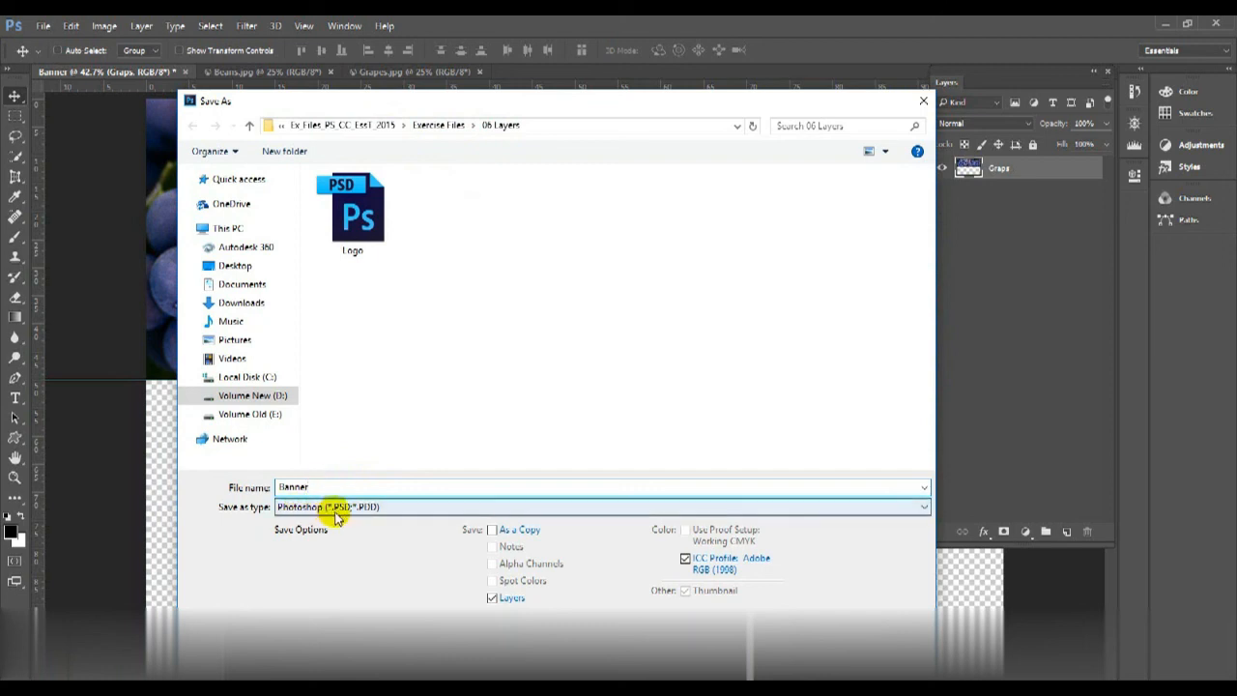
left_click(359, 484)
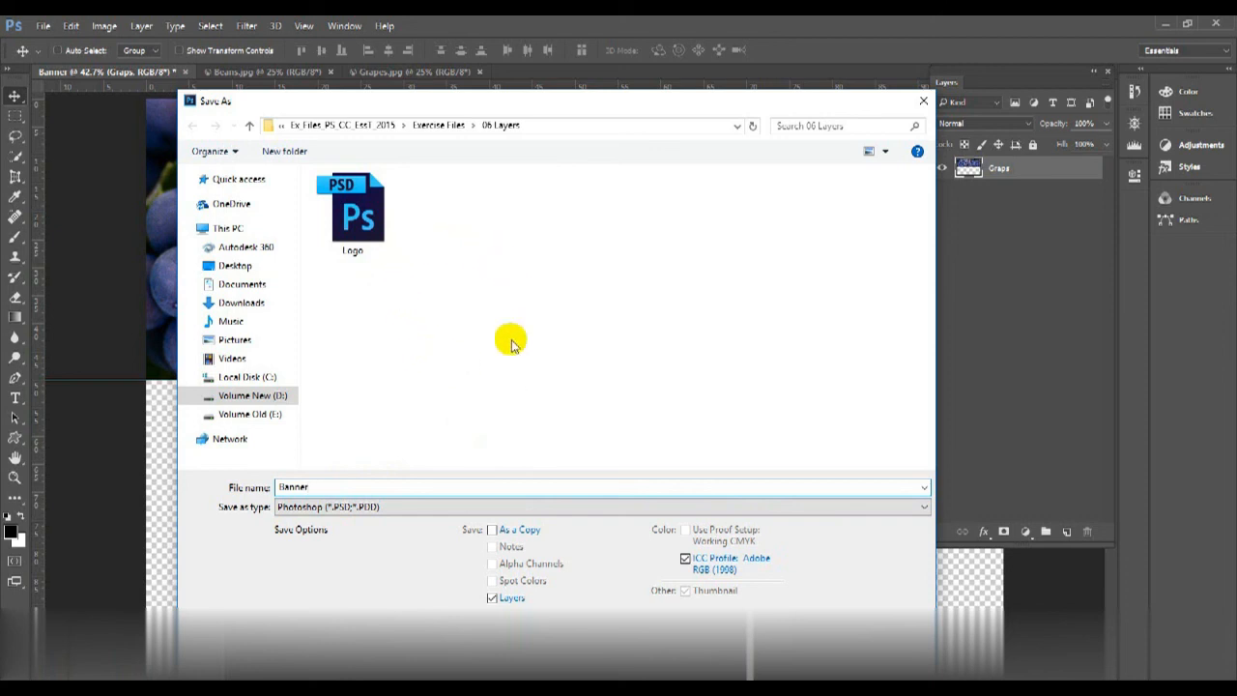
double_click(309, 486)
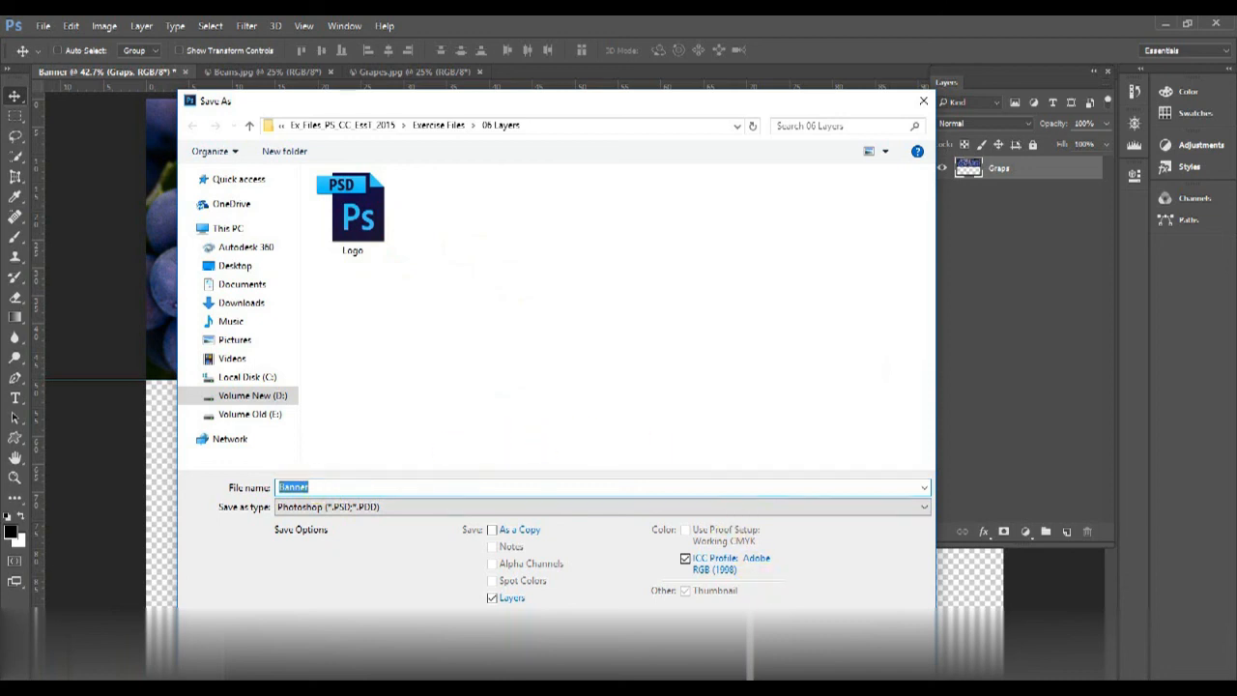
key("Return")
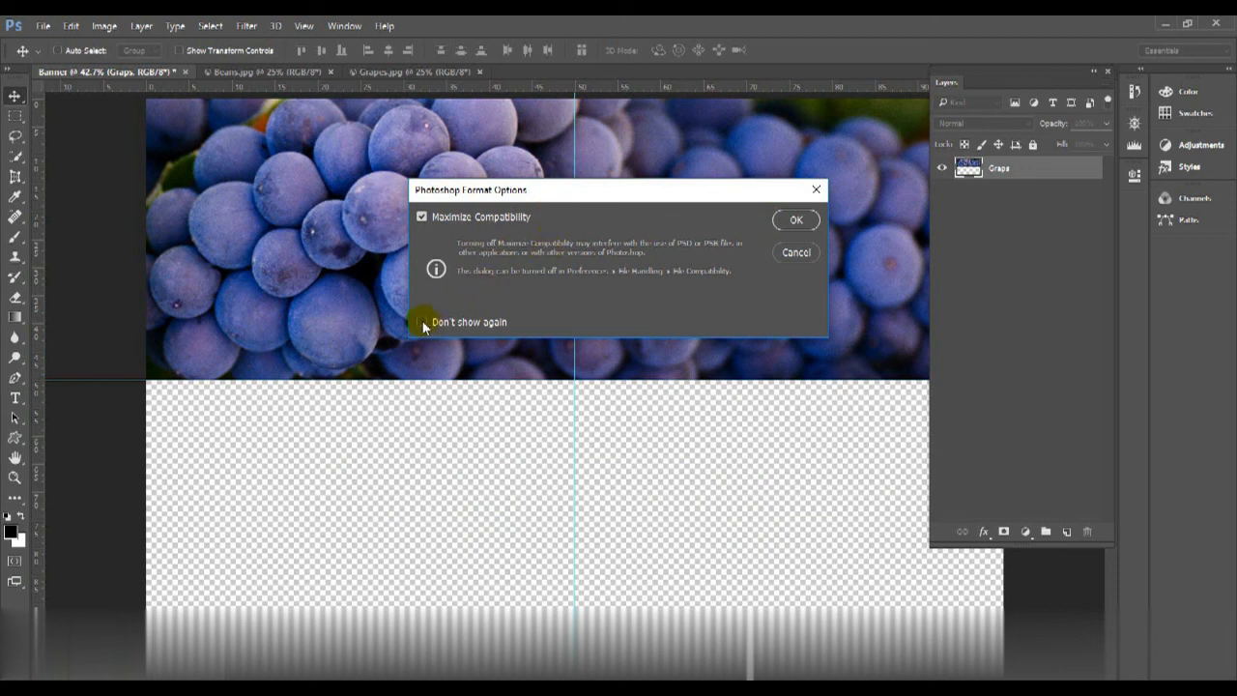
left_click(798, 220)
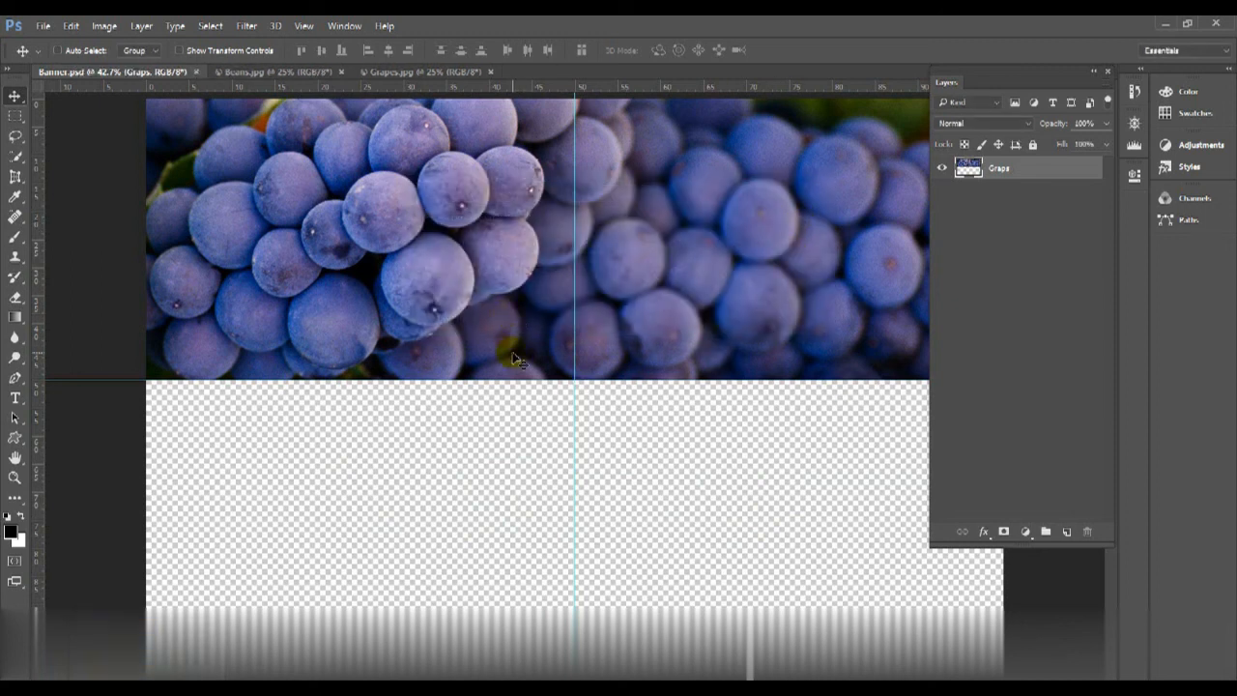
Switch to Adobe Bridge to browse the images in the 06 Layers folder.
left_click(49, 26)
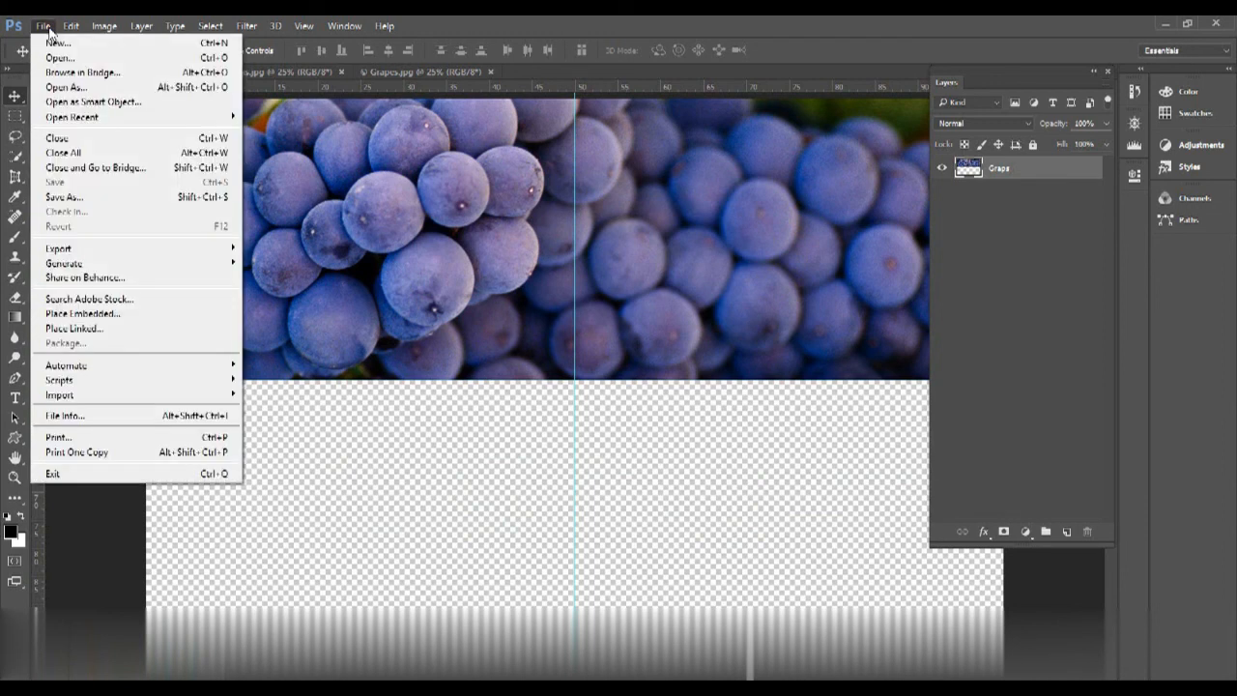
left_click(63, 74)
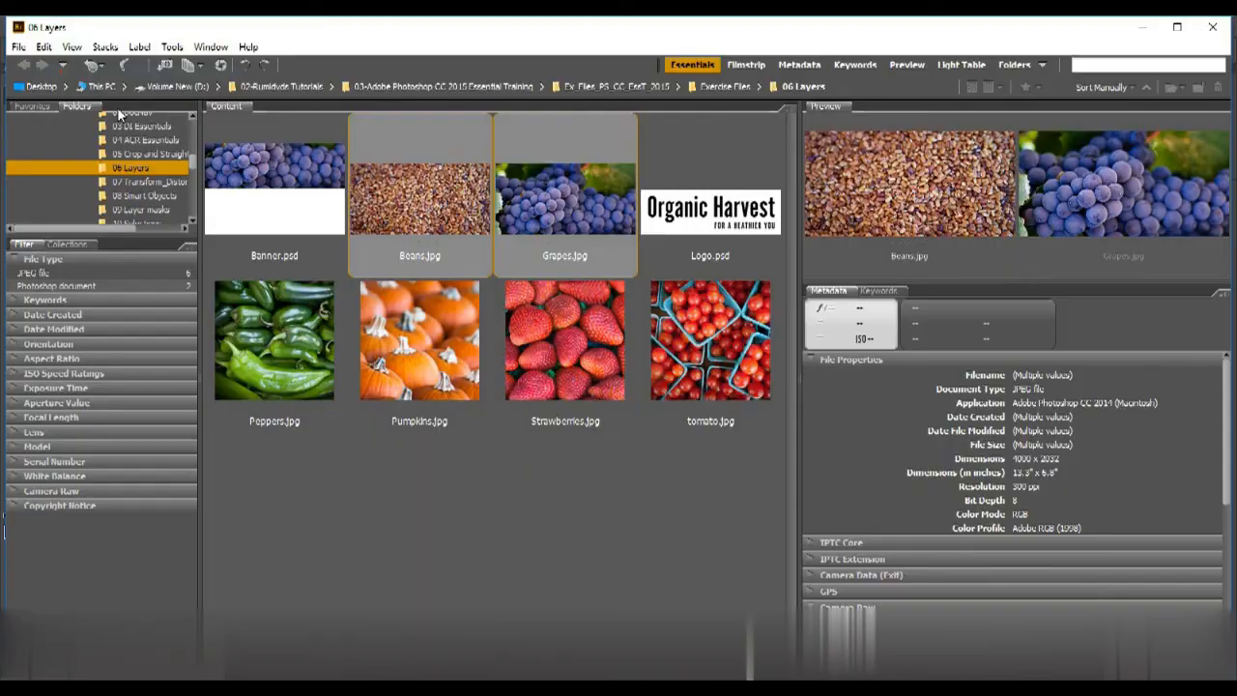